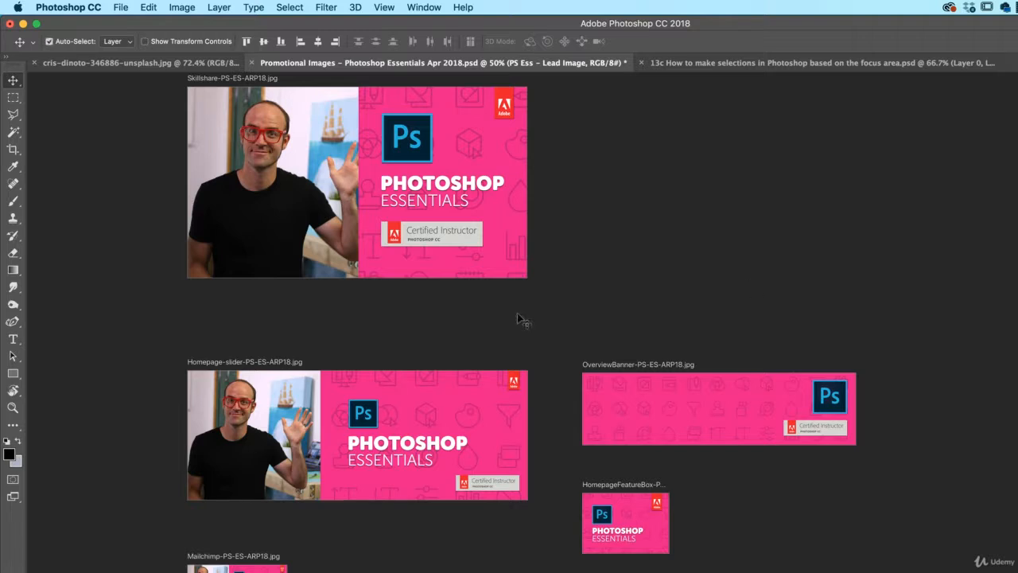
- Open mec-rawlings-264513-unsplash.jpg from the Desktop folder in Finder into Photoshop, and close that document again
key("super+Tab")
key("super+Tab")
key("super+Tab")
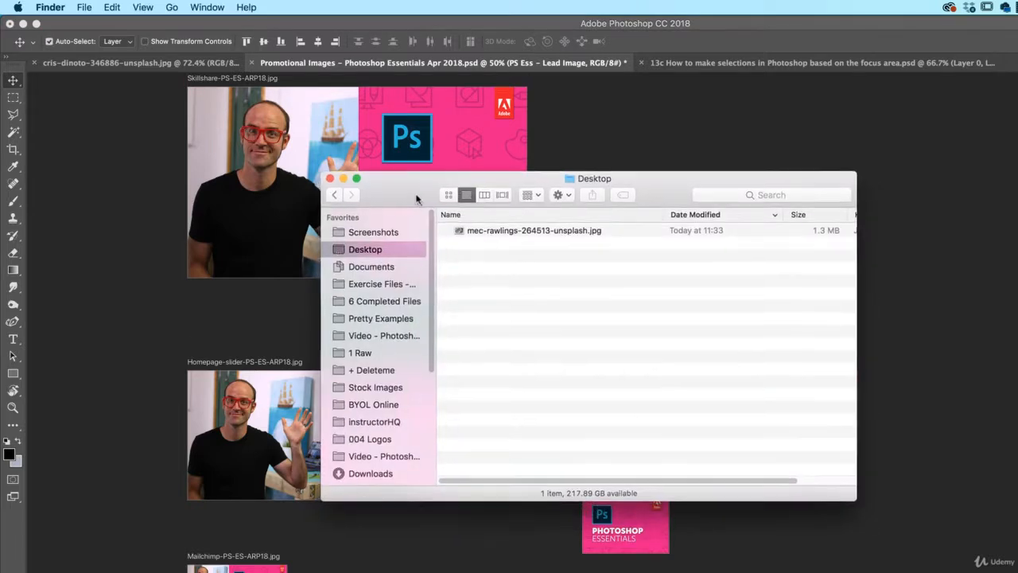
left_click_drag(412, 201, 483, 212)
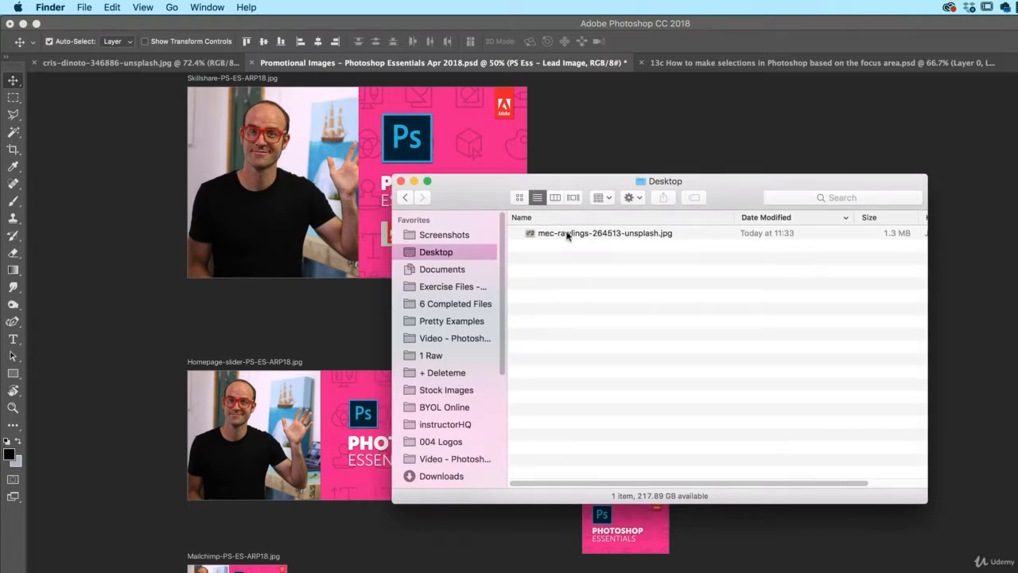
left_click_drag(567, 236, 486, 408)
key("super+Tab")
key("super+Tab")
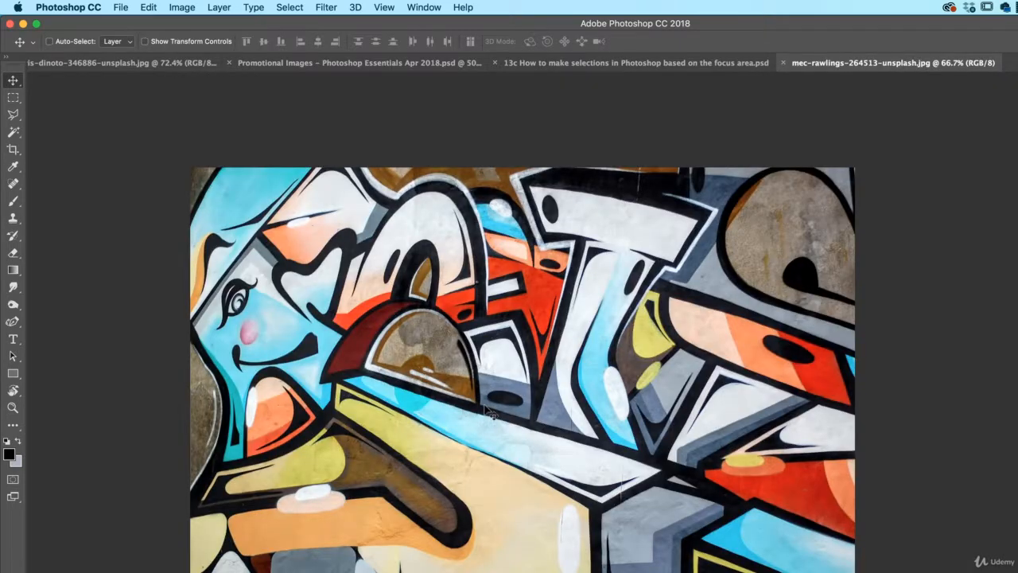
key("super+w")
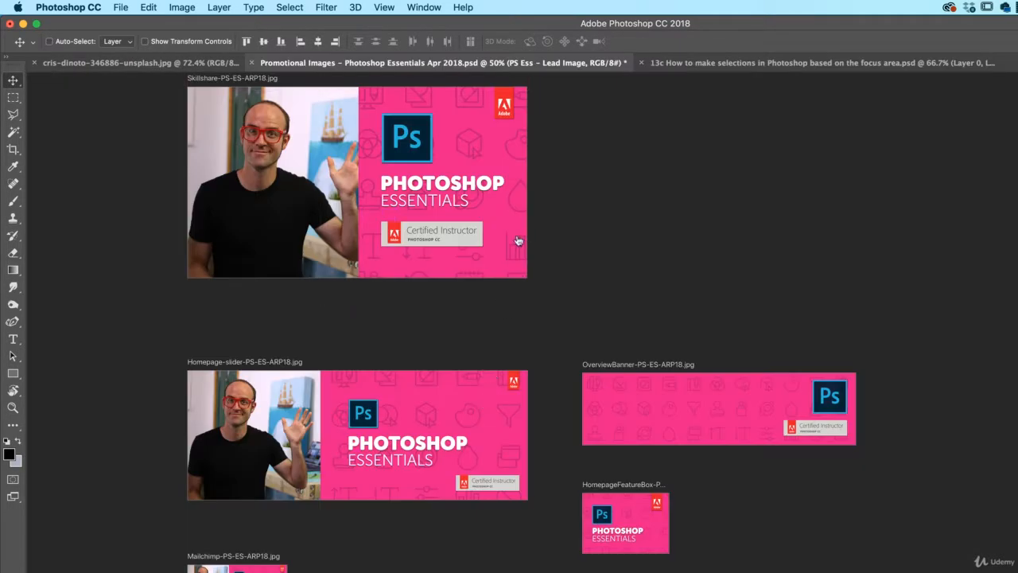
- Switch to Finder and open mec-rawlings-264513-unsplash.jpg from the Desktop folder as a separate Photoshop document
key("super+Tab")
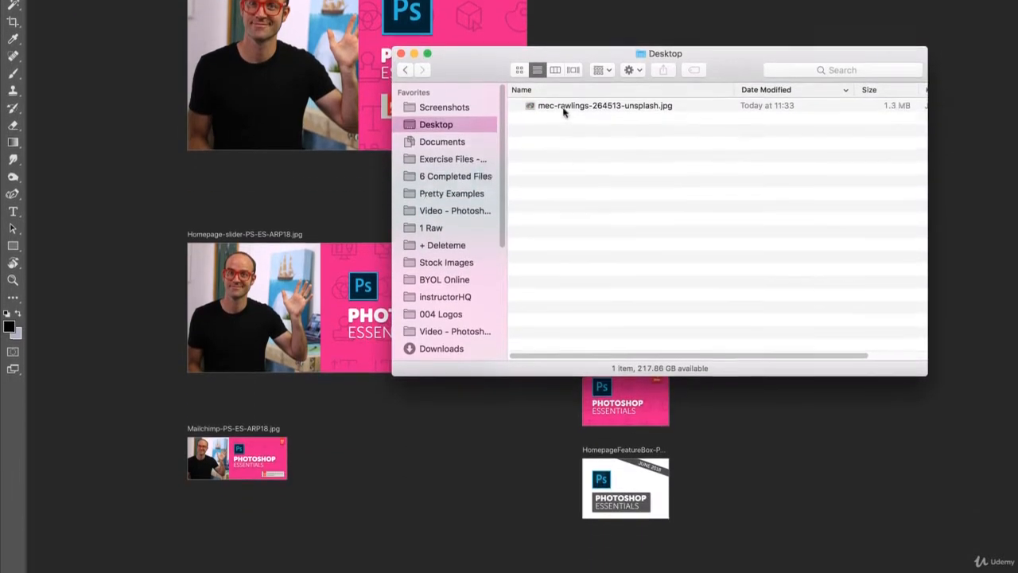
left_click_drag(605, 212, 317, 554)
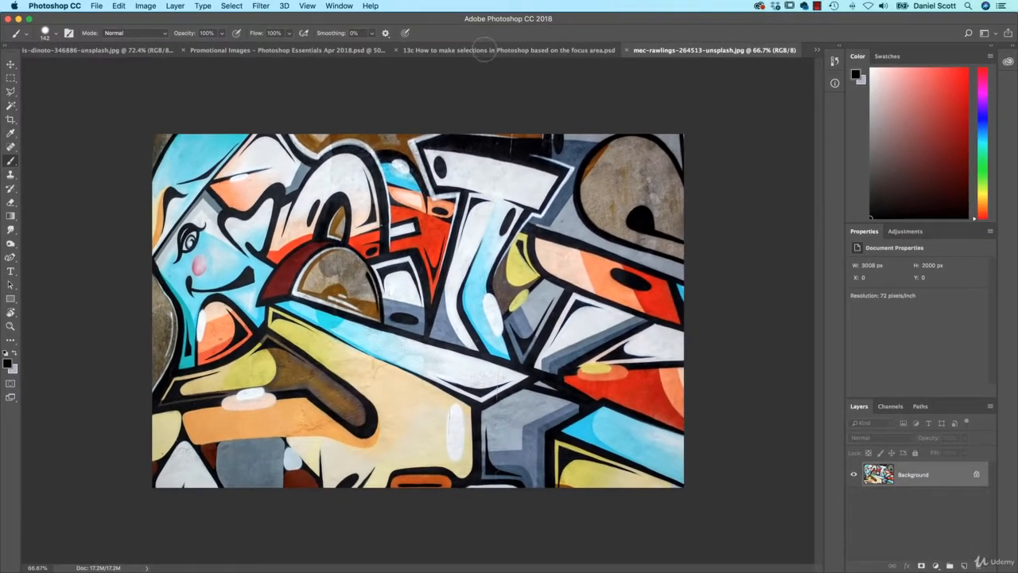
- In the green jar document, brush black on Layer 0's mask down the jar's right edge, undoing unwanted strokes
left_click(485, 51)
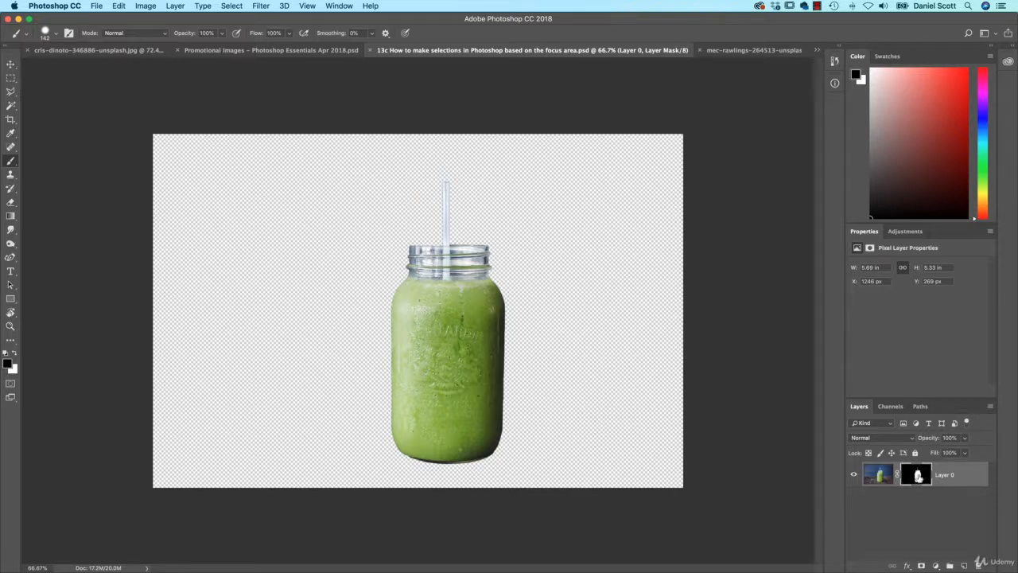
left_click_drag(509, 303, 510, 447)
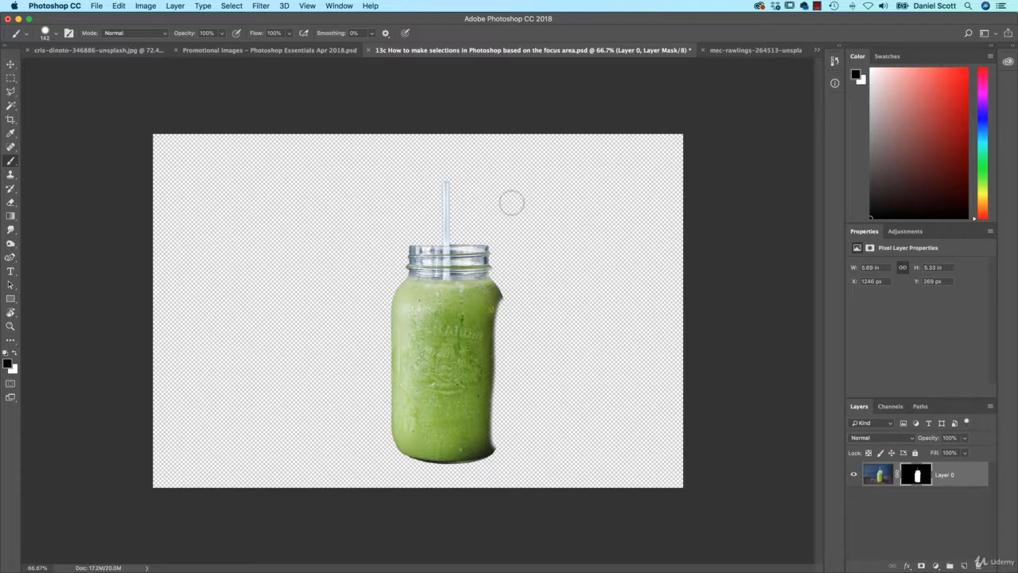
key("super+z")
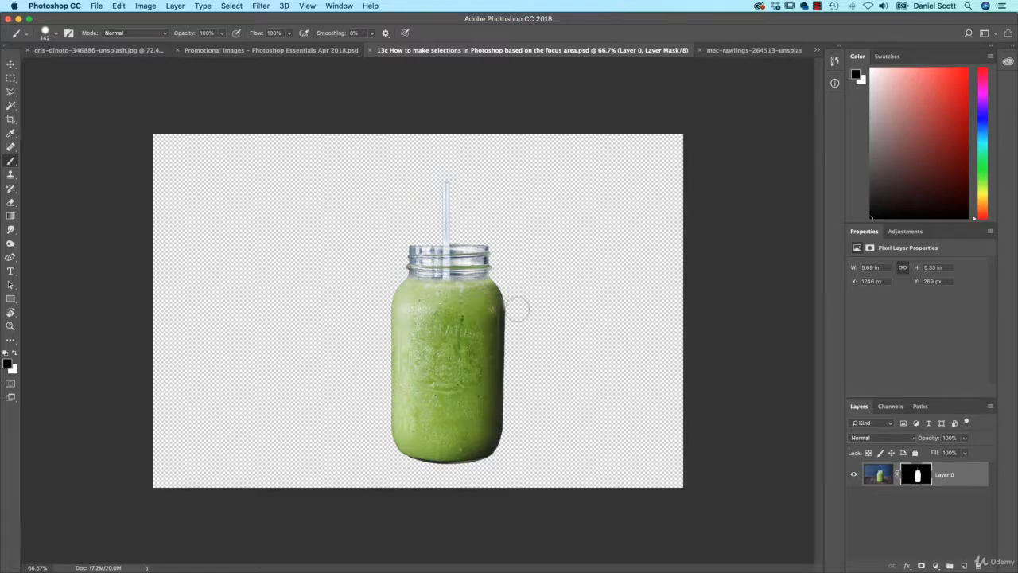
left_click_drag(517, 309, 517, 435)
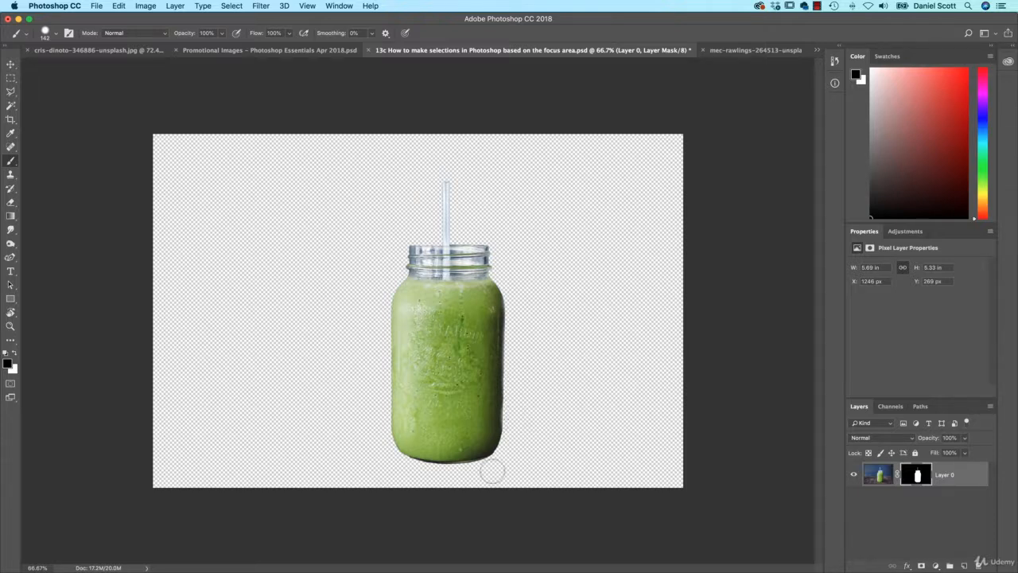
key("super+z")
- Rotate the canvas view and magnify it to 300% to examine the jar's shoulder and neck sideways
key("r")
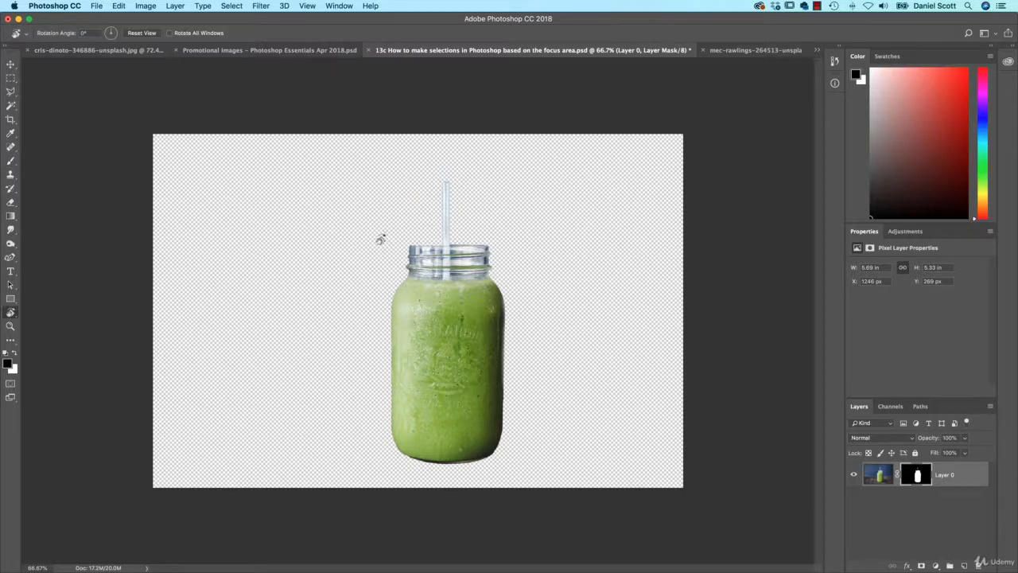
mouse_move(380, 234)
left_mouse_down()
mouse_move(364, 335)
mouse_move(326, 193)
mouse_move(331, 336)
mouse_move(462, 272)
mouse_move(442, 363)
mouse_move(459, 339)
left_mouse_up()
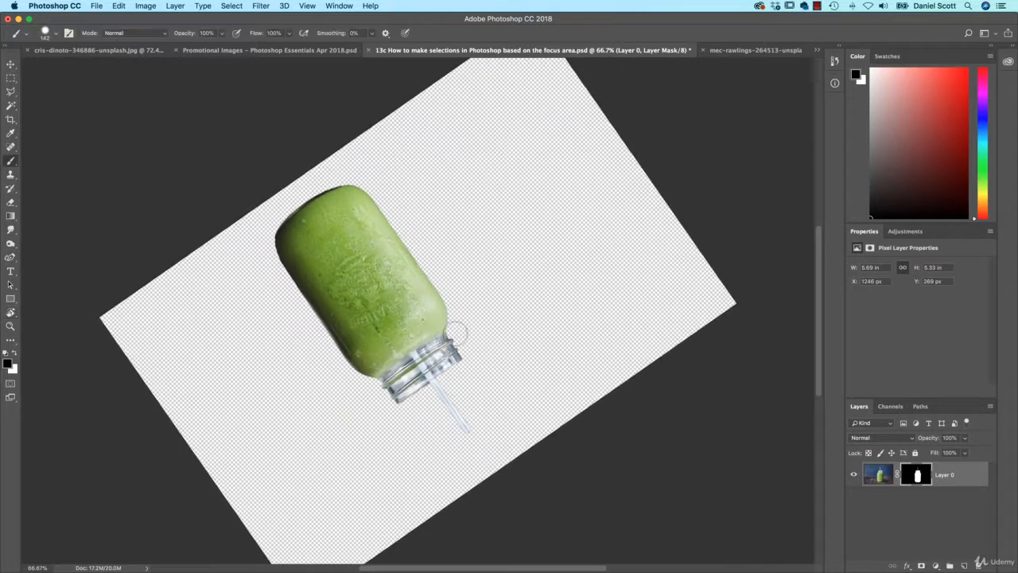
key("super+plus")
key("super+plus")
key("super+plus")
left_click_drag(459, 123, 393, 145)
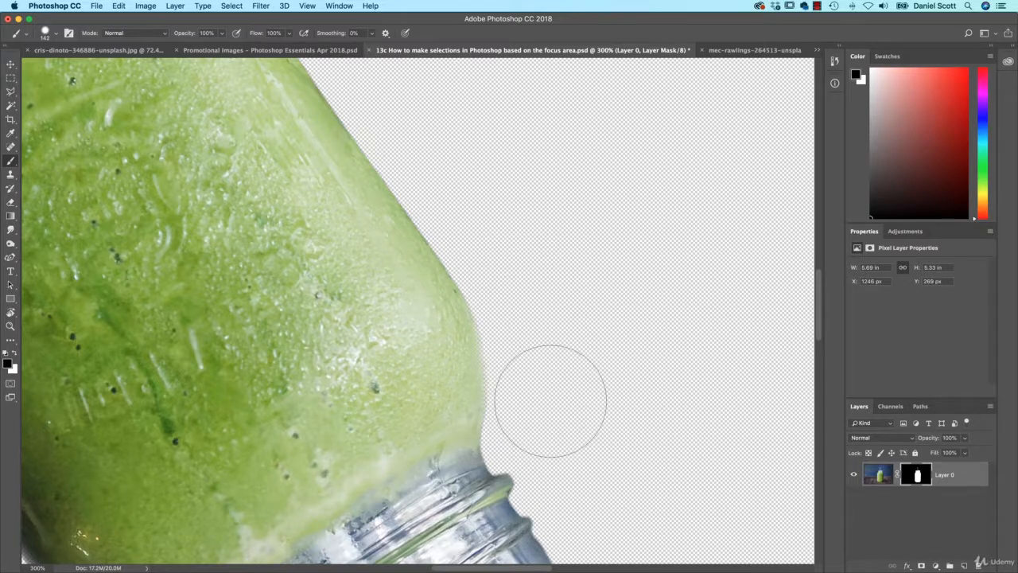
key("r")
mouse_move(577, 496)
left_mouse_down()
mouse_move(625, 298)
mouse_move(491, 196)
left_mouse_up()
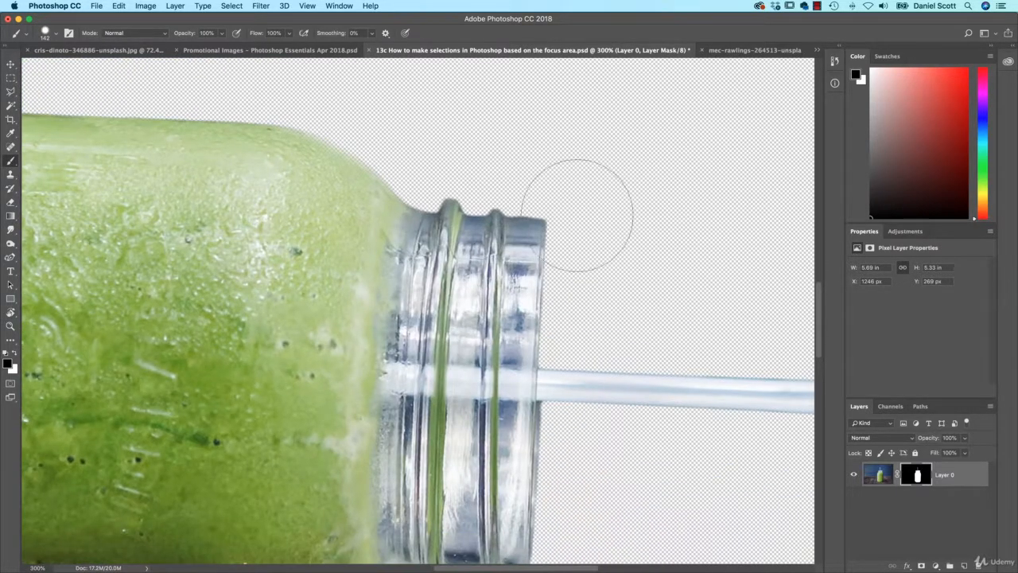
- Try painting the mask black along the jar's rim beside the straw, and undo the strokes
mouse_move(603, 220)
left_mouse_down()
mouse_move(587, 295)
mouse_move(545, 142)
left_mouse_up()
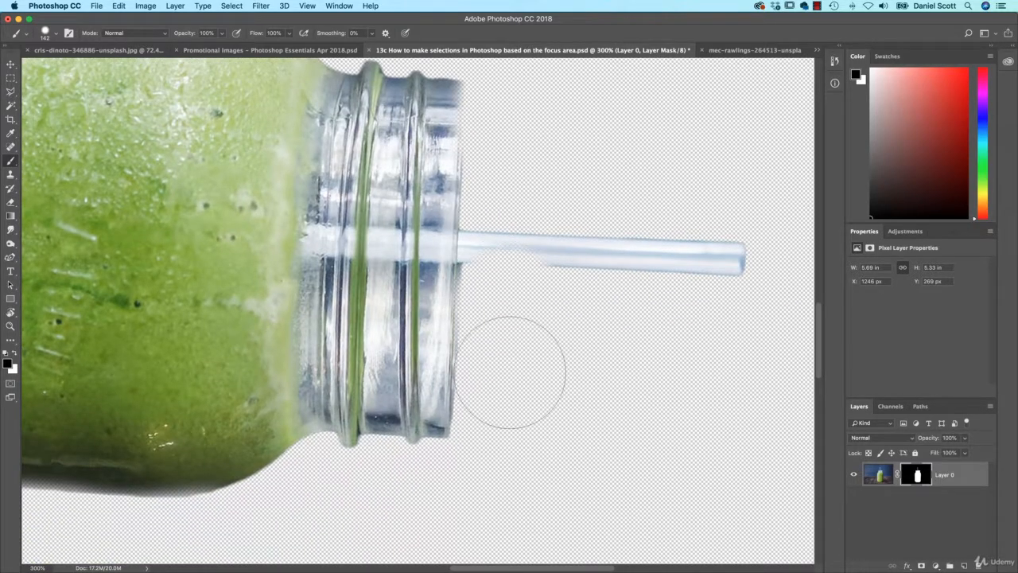
key("alt+super+z")
key("alt+super+z")
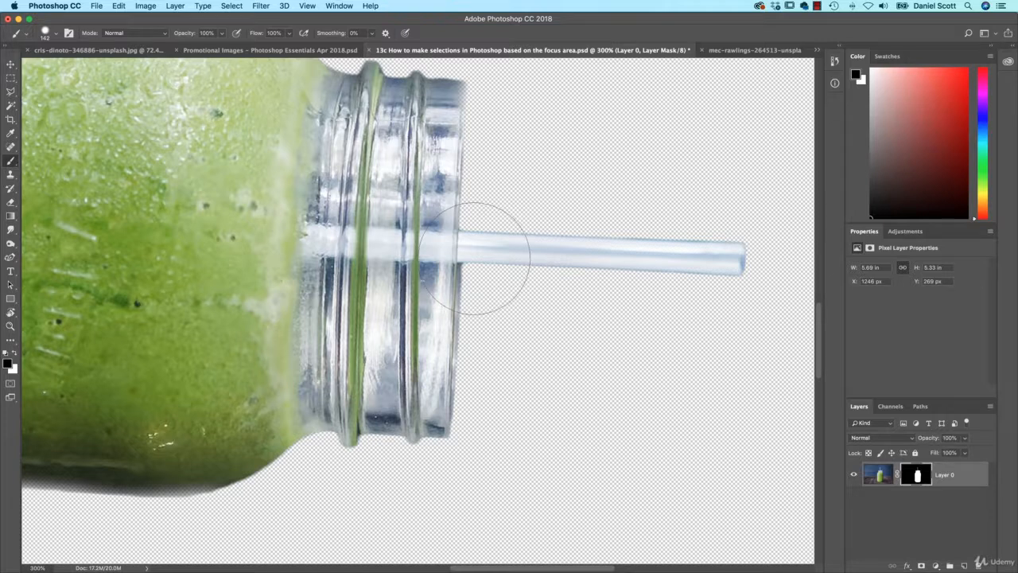
- Rotate the canvas view to several angles around the jar's neck and reset it to upright
key("r")
left_click_drag(474, 259, 435, 273)
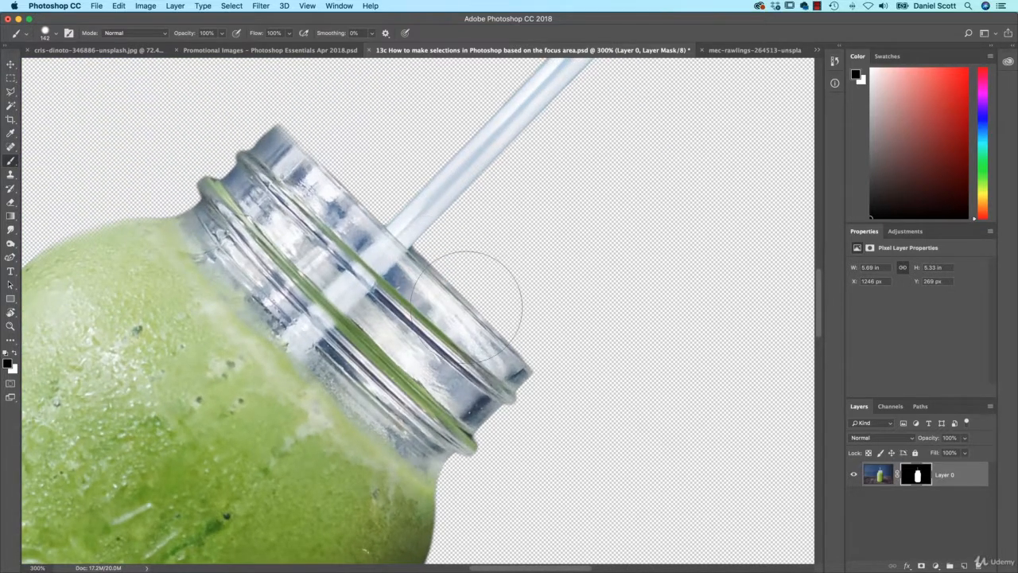
key("r")
left_click_drag(467, 306, 516, 313)
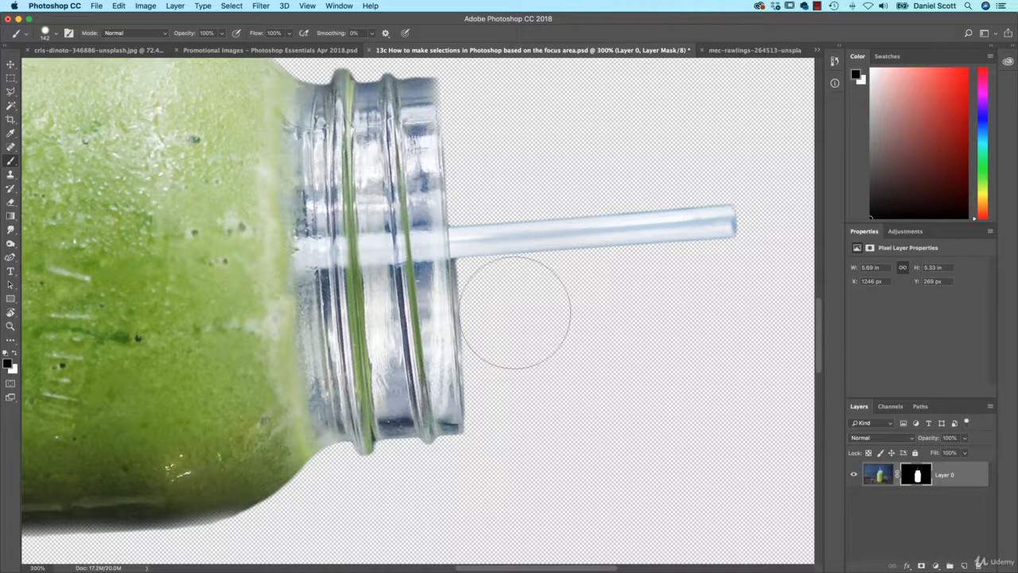
left_click_drag(515, 312, 528, 291)
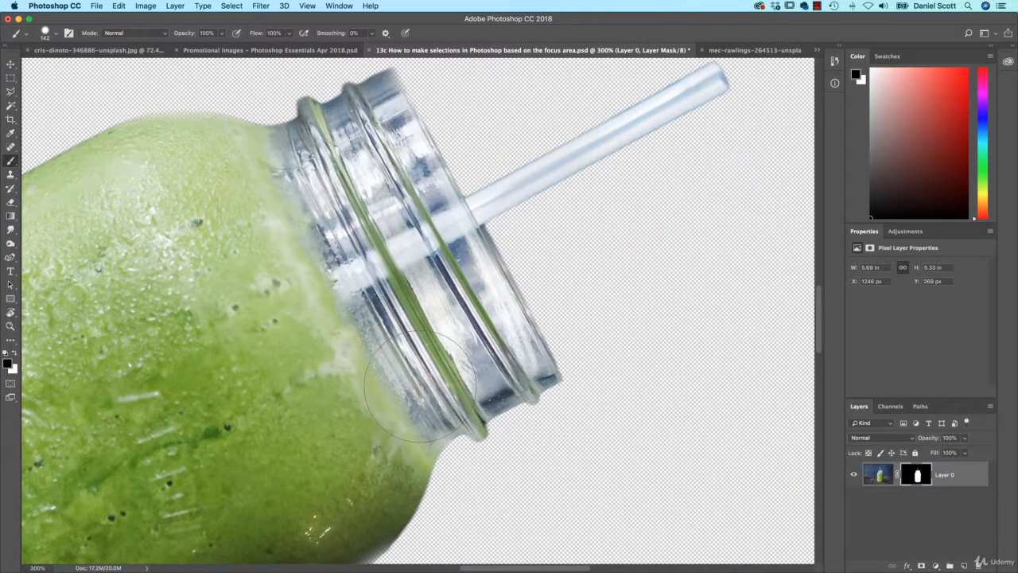
scroll(420, 385, "left", 2)
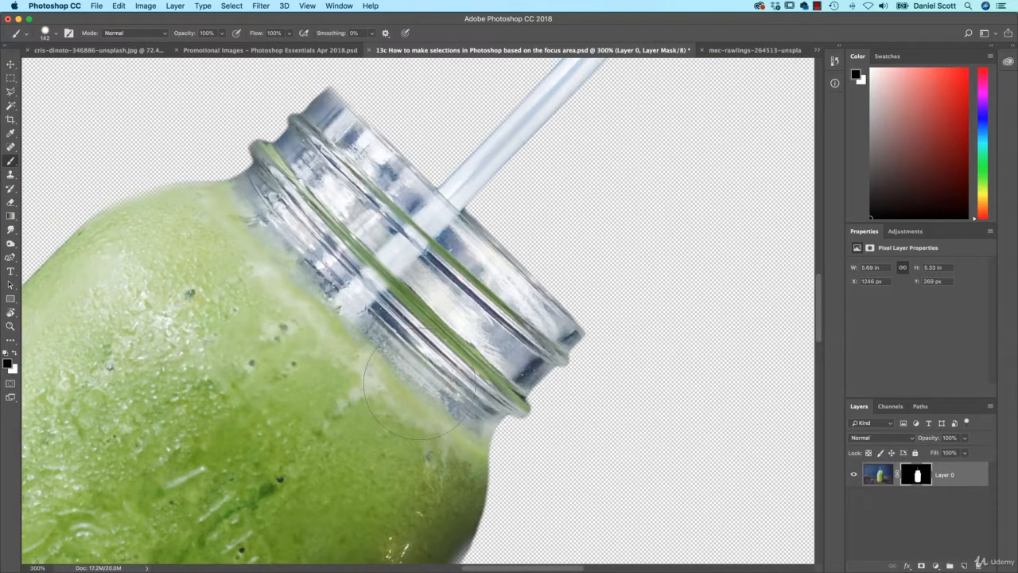
scroll(420, 386, "up", 2)
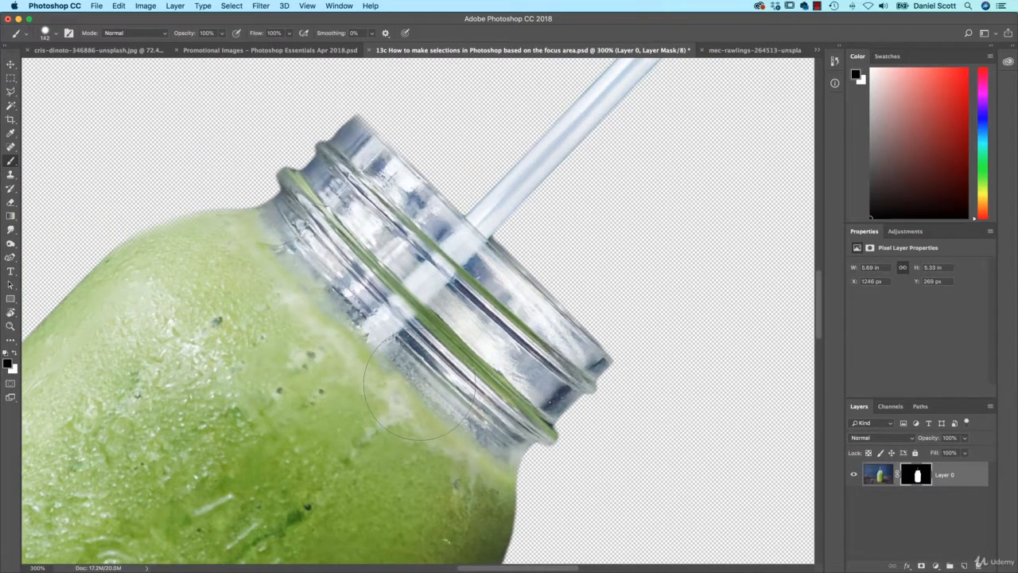
scroll(420, 385, "left", 3)
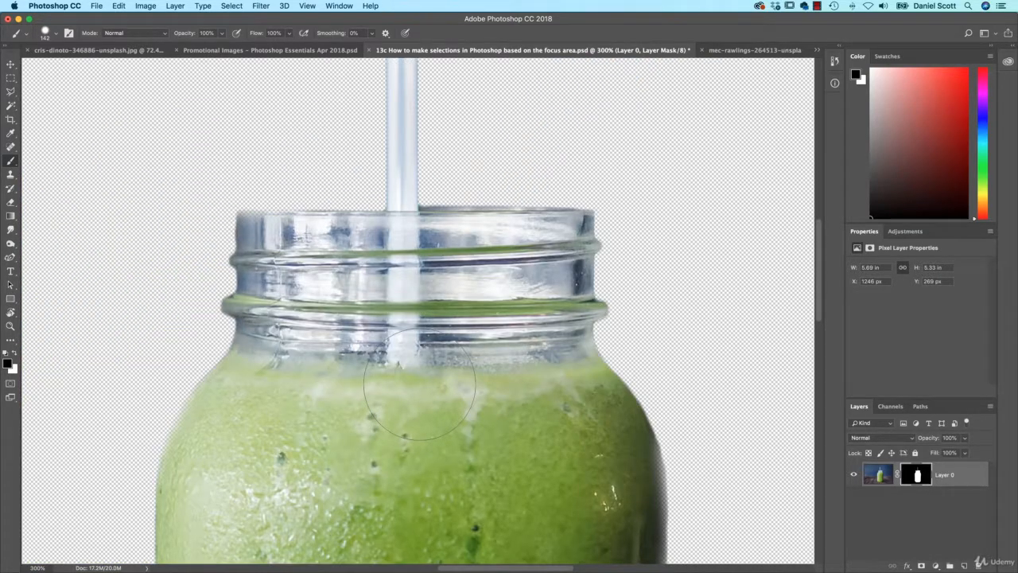
key("r")
mouse_move(682, 276)
left_mouse_down()
mouse_move(686, 486)
mouse_move(636, 513)
left_mouse_up()
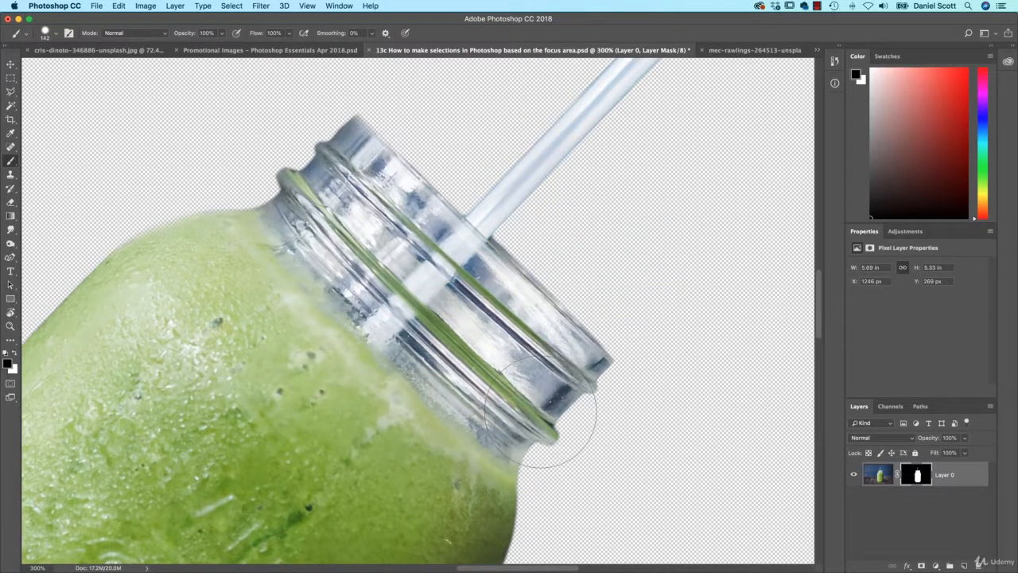
key("Escape")
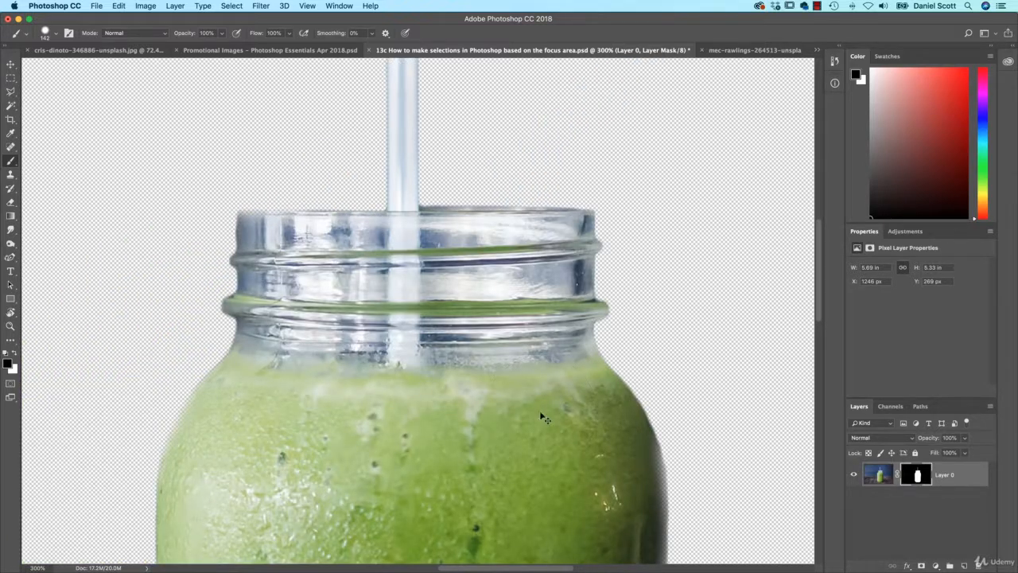
- Magnify the right side of the jar's neck to 700% and reduce the brush size to 10
key("super+equal")
key("super+equal")
key("super+equal")
key("super+equal")
left_click_drag(570, 359, 54, 331)
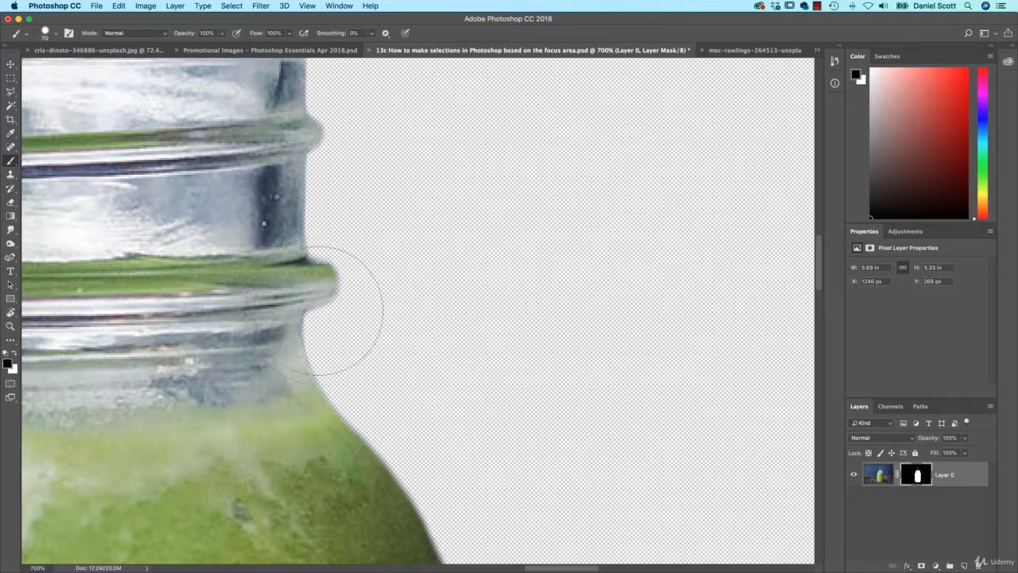
key("bracketleft")
key("bracketleft")
key("bracketleft")
key("bracketleft")
key("bracketleft")
key("bracketleft")
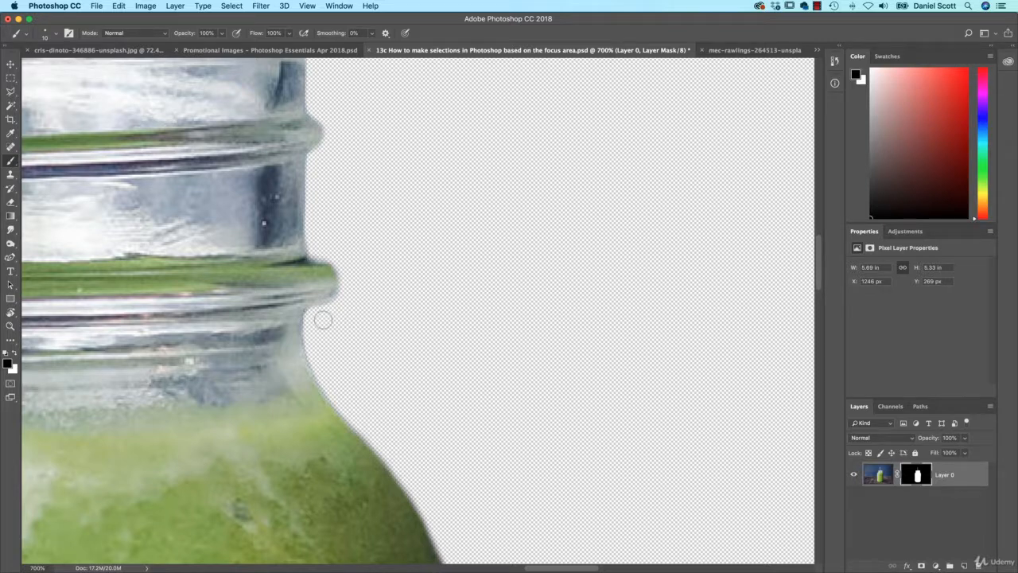
- Use the temporary bird's-eye view to jump to the jar's bottom-left edge at 700%, and return to the Brush tool
key("space")
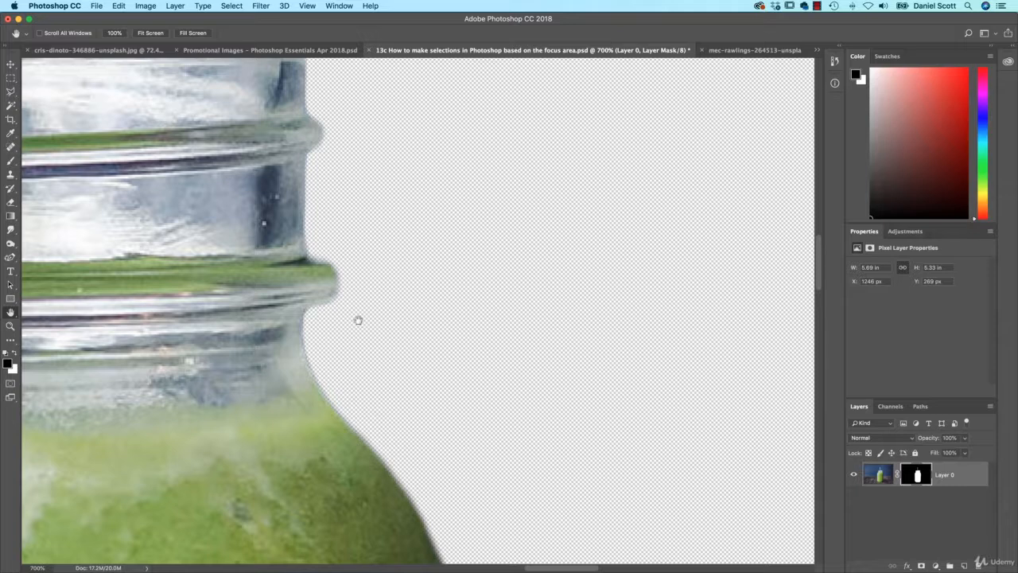
key("h")
left_click(358, 320)
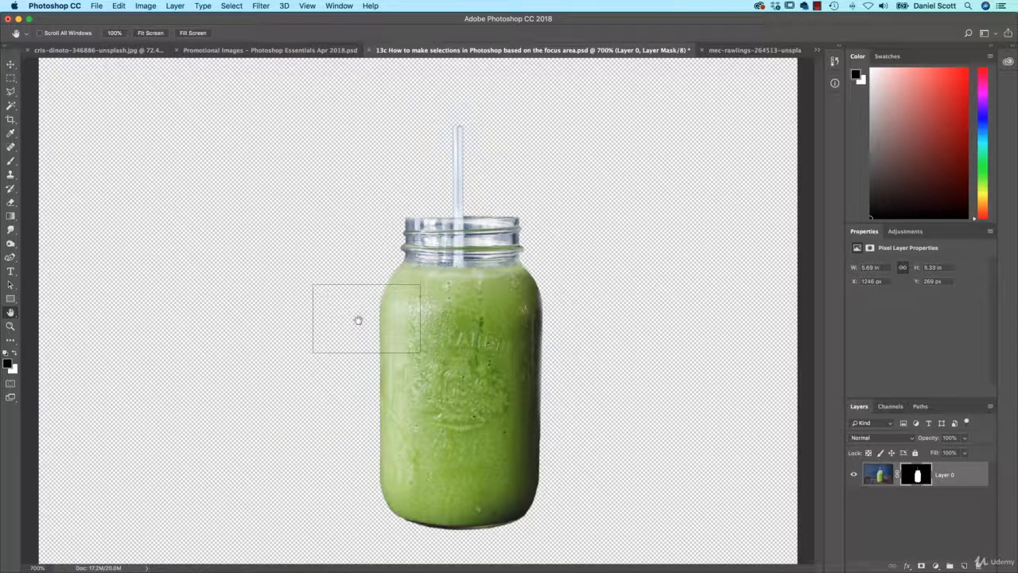
left_click_drag(358, 319, 393, 511)
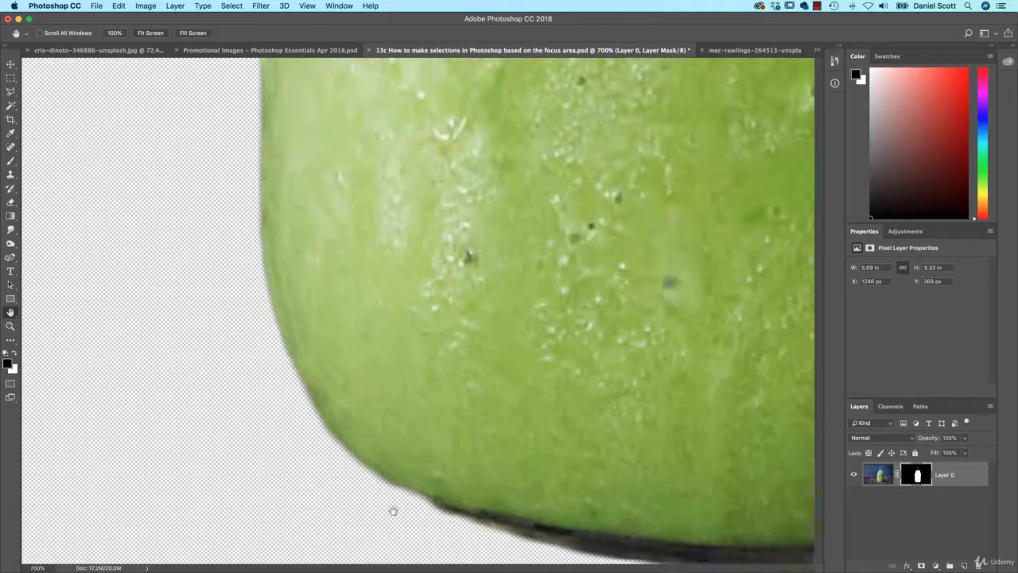
key("b")
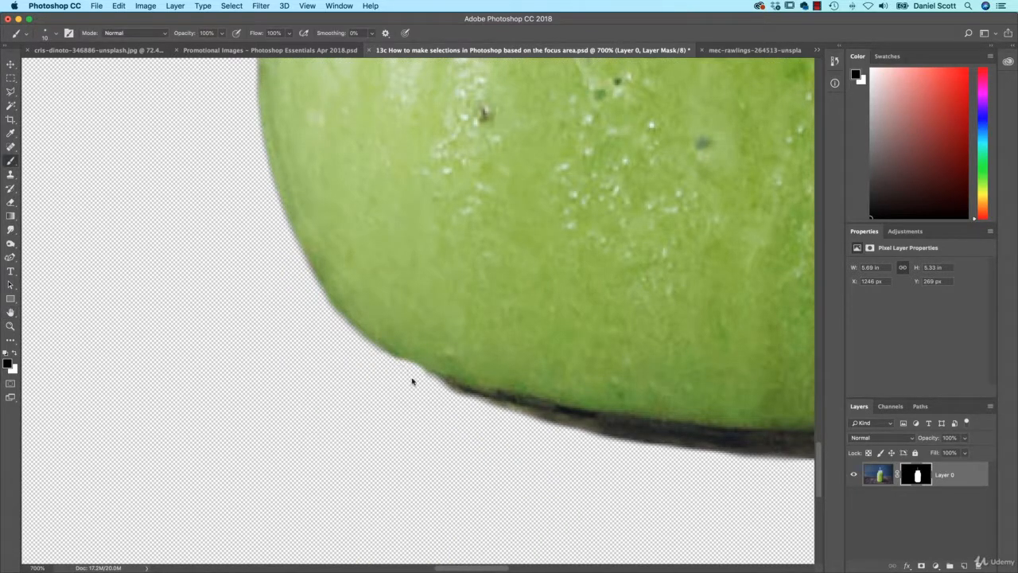
- Pan across the magnified jar from its base over the right side up to the rim to inspect the edges
left_click_drag(489, 328, 455, 436)
left_click_drag(509, 353, 410, 554)
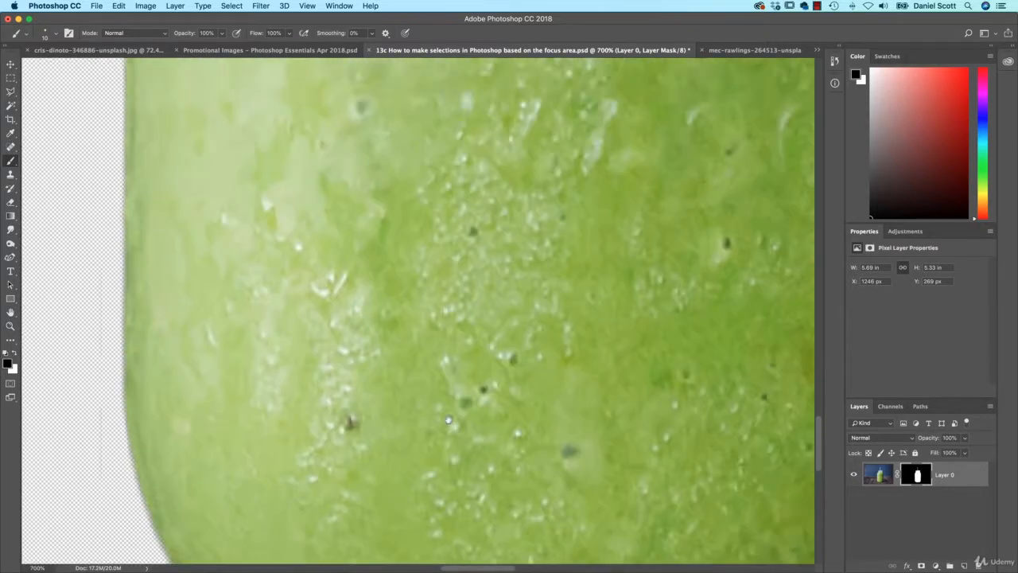
left_click_drag(626, 157, 514, 340)
left_click_drag(654, 88, 543, 334)
left_click_drag(636, 214, 455, 405)
left_click_drag(635, 238, 506, 346)
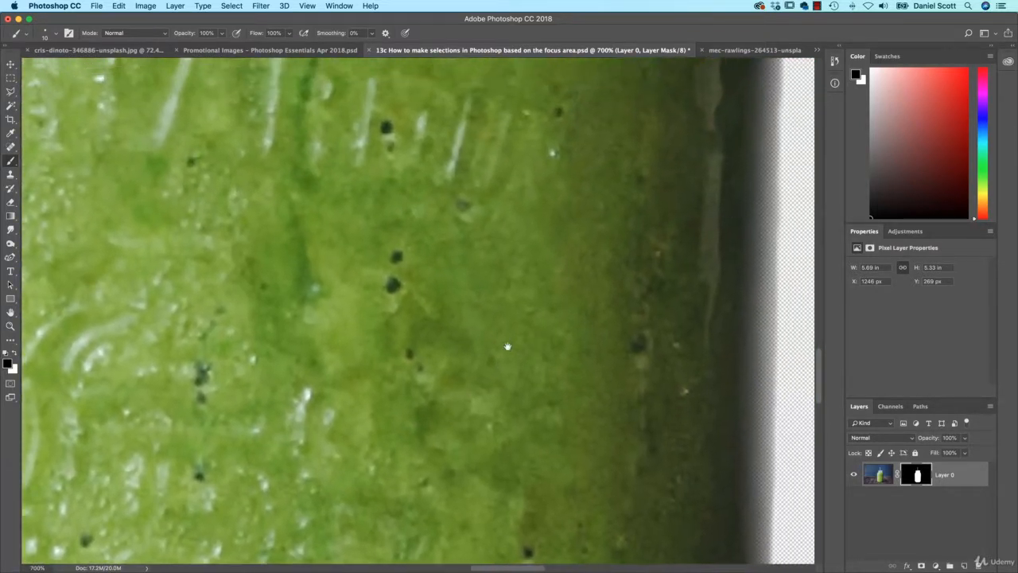
left_click_drag(788, 283, 427, 403)
left_click_drag(184, 103, 563, 533)
- Jump from the rim to the jar's bottom-right corner through the bird's-eye view, and reselect the Brush tool
key("h")
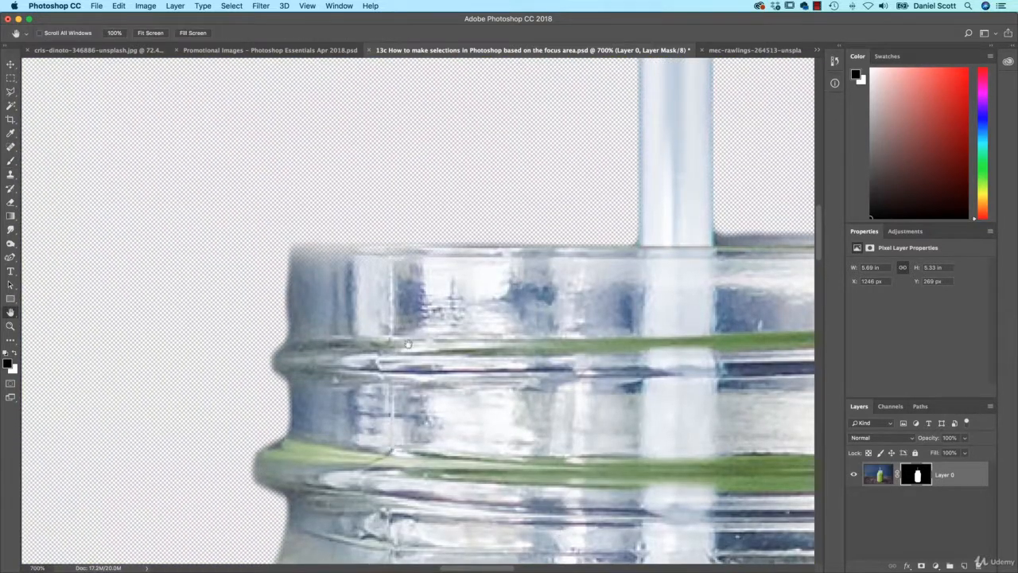
mouse_move(407, 344)
left_mouse_down()
mouse_move(407, 363)
mouse_move(559, 546)
mouse_move(512, 544)
left_mouse_up()
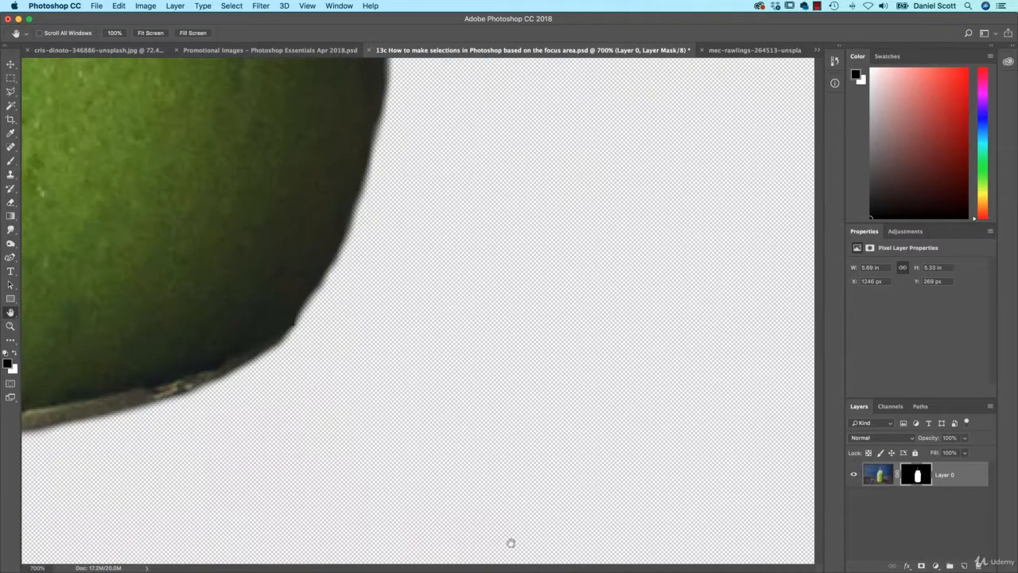
key("b")
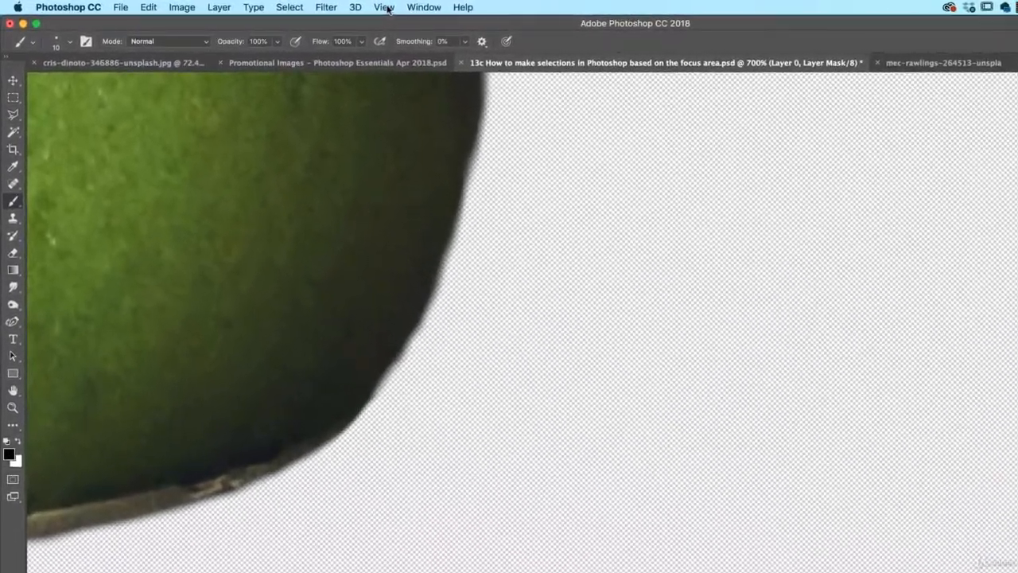
left_click(384, 7)
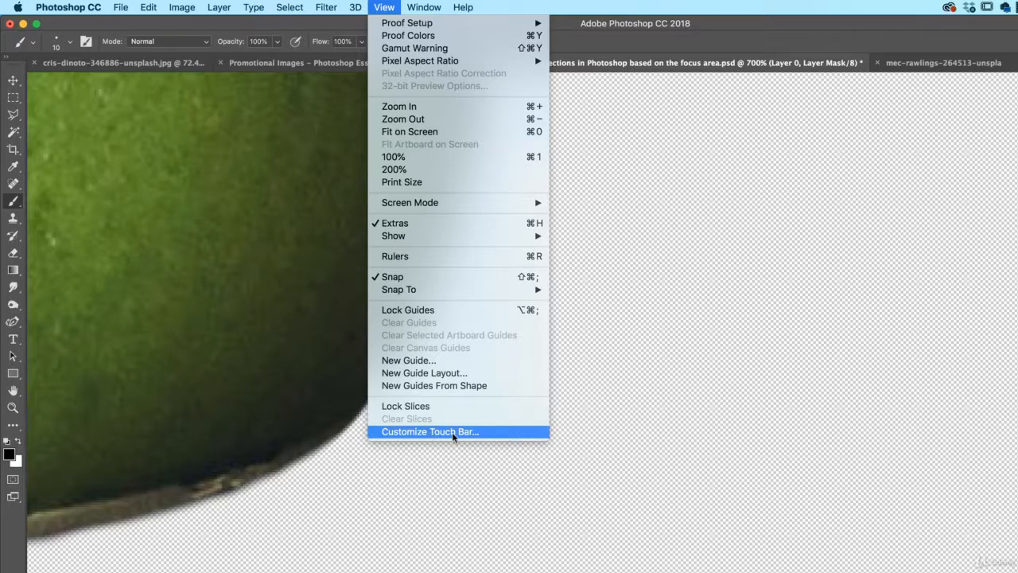
key("Escape")
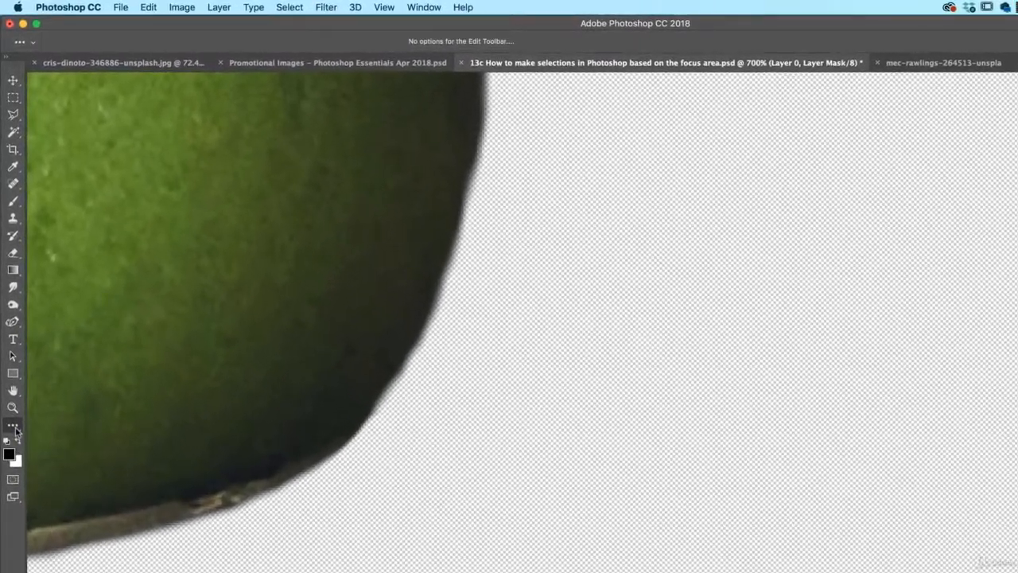
- Open the toolbar customization and move the Lasso, Polygonal Lasso and Magnetic Lasso tools to the extra tools
left_click(13, 412)
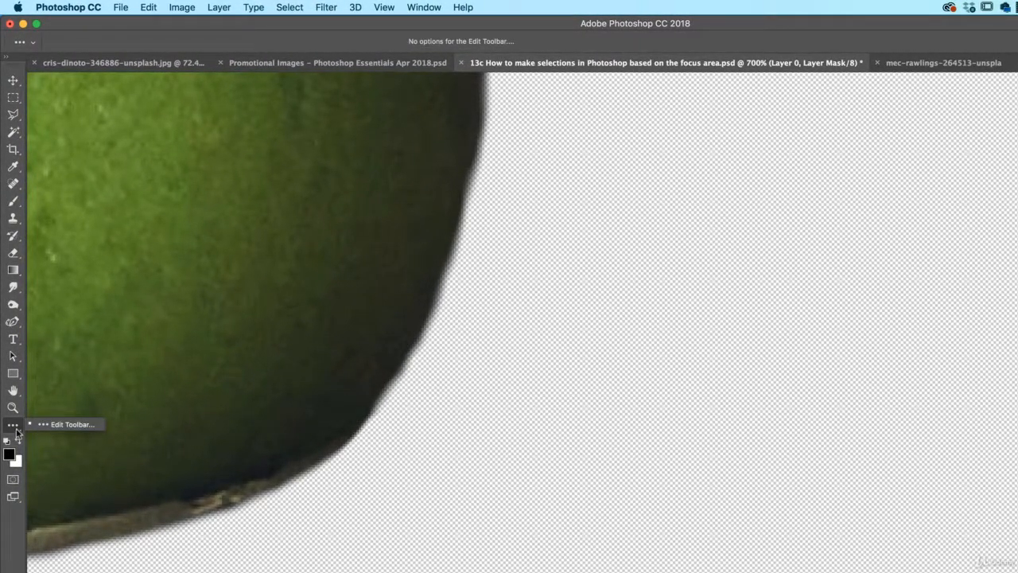
left_click(69, 428)
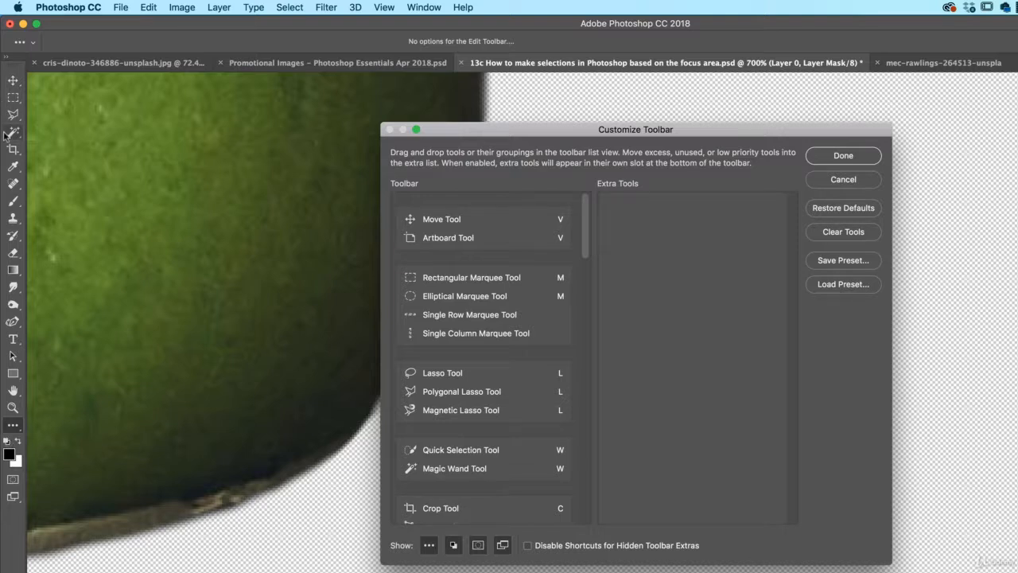
left_click(505, 380)
left_click_drag(496, 395, 608, 374)
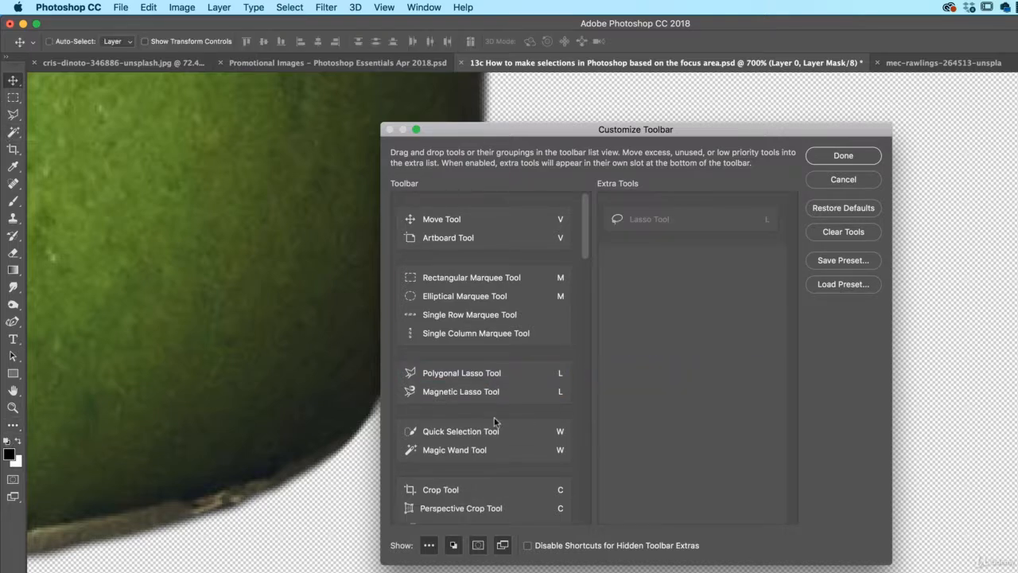
mouse_move(446, 383)
left_mouse_down()
mouse_move(670, 365)
mouse_move(716, 377)
left_mouse_up()
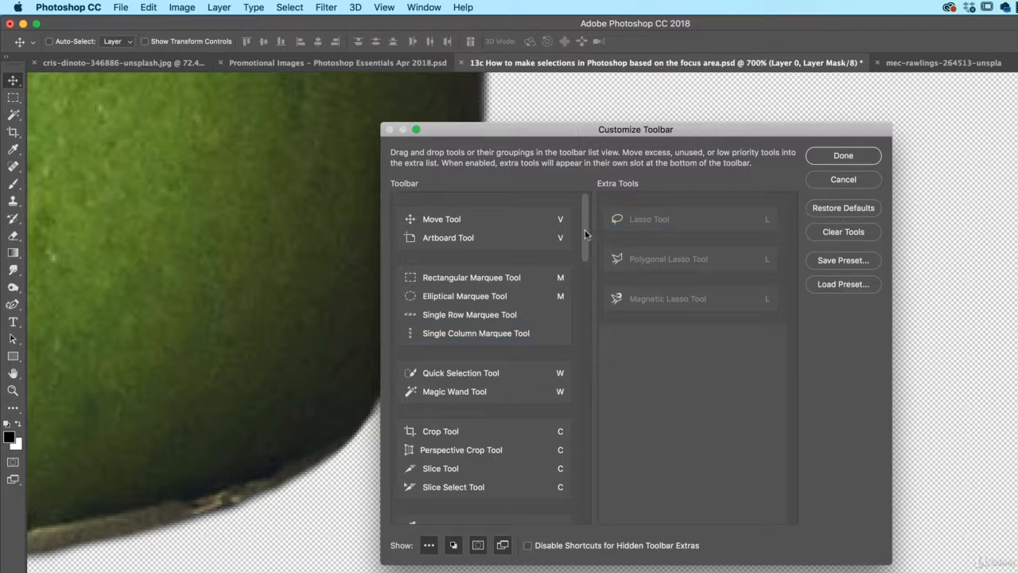
- Move the Slice and Slice Select tools to the extra tools, and disable shortcuts for hidden toolbar extras
scroll(555, 278, "down", 4)
left_click_drag(446, 405, 745, 383)
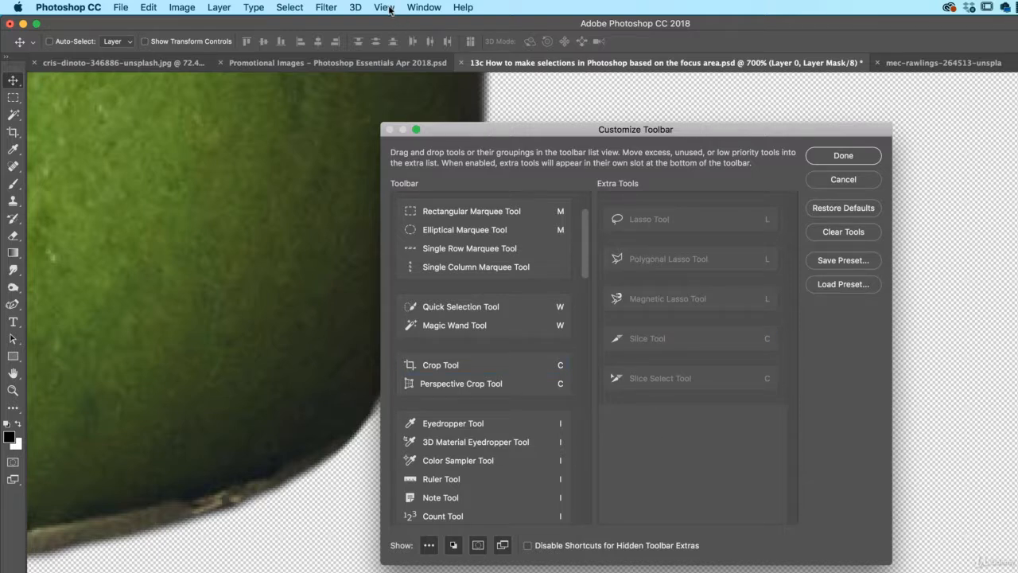
left_click(557, 548)
- Move the 3D Material Eyedropper, Ruler, Note and Count tools to the extra tools
left_click_drag(428, 447, 636, 425)
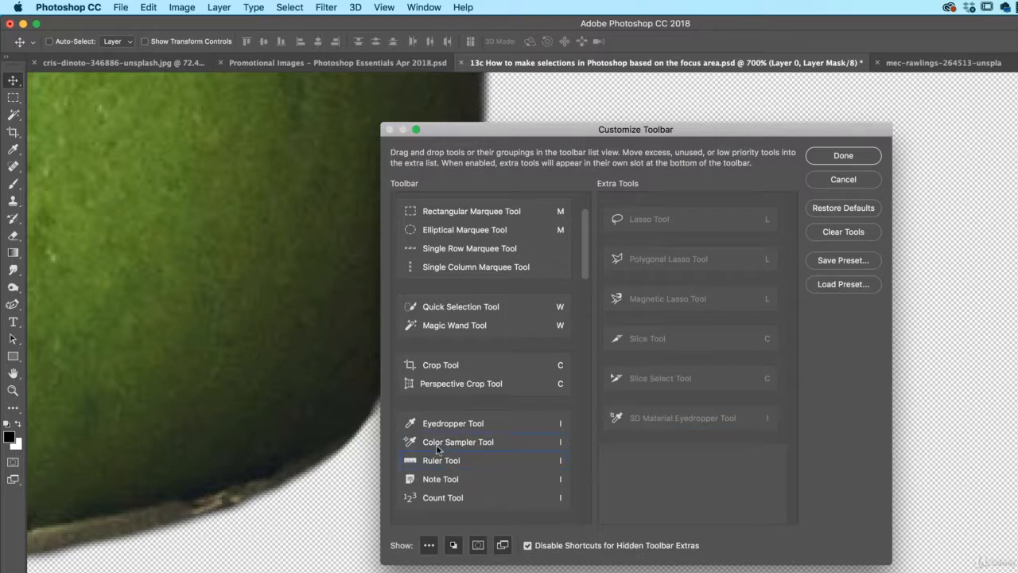
left_click_drag(436, 461, 644, 495)
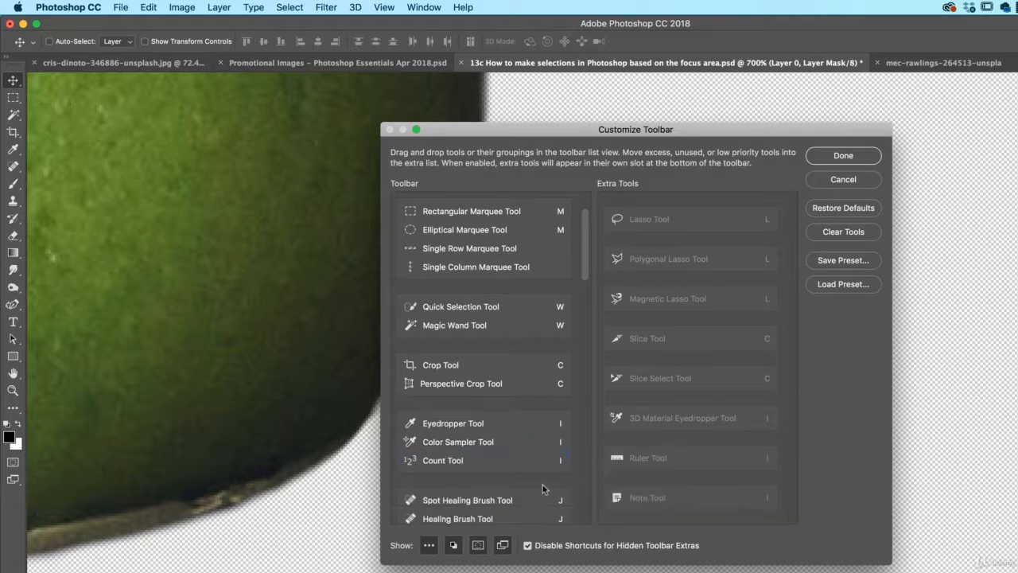
left_click_drag(495, 474, 654, 500)
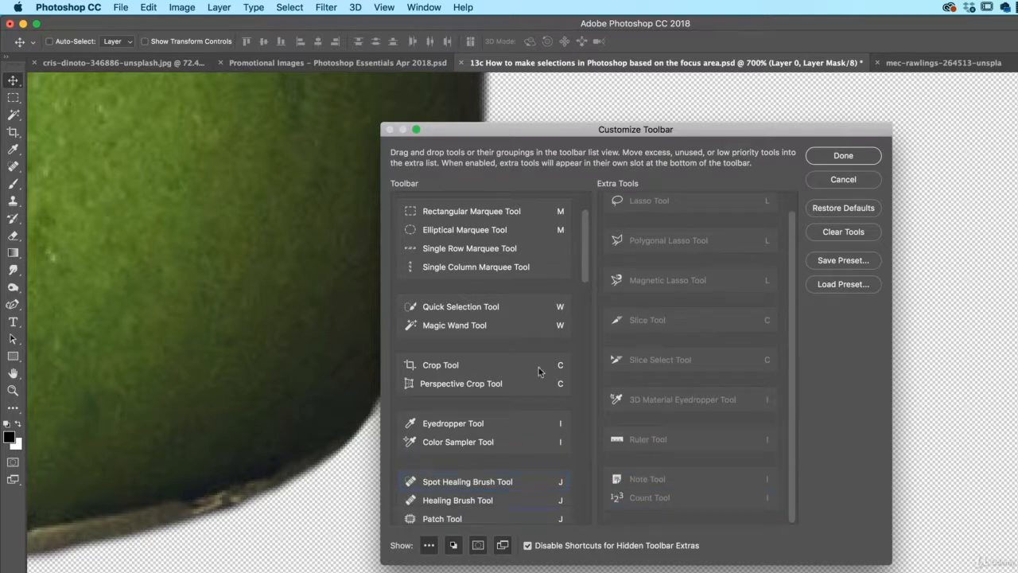
- Save the customized toolbar as a preset in Custom Toolbars, named with the owner's first name followed by "Presets"
left_click(845, 260)
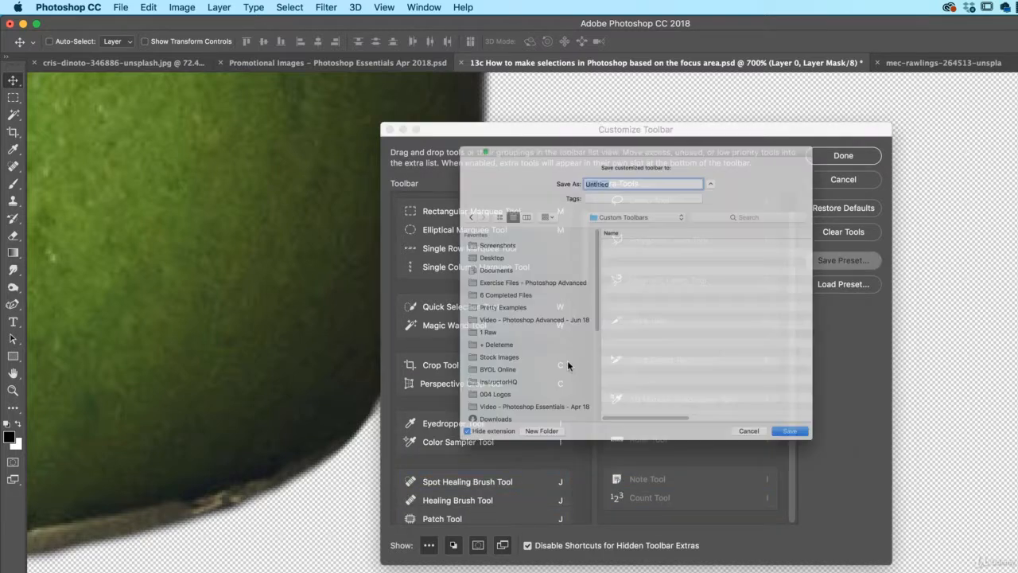
type("Dan")
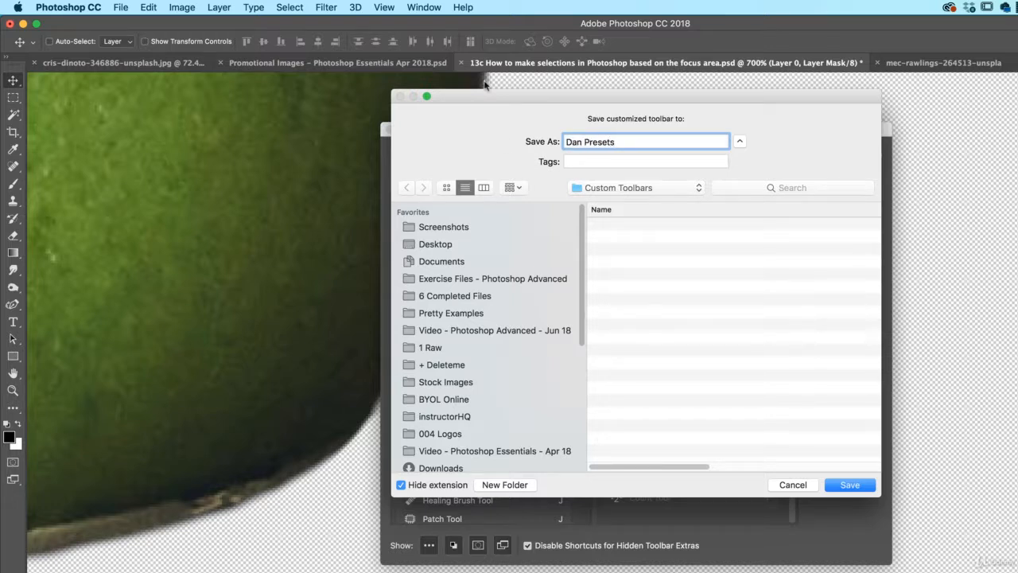
type(" Presets")
left_click(848, 485)
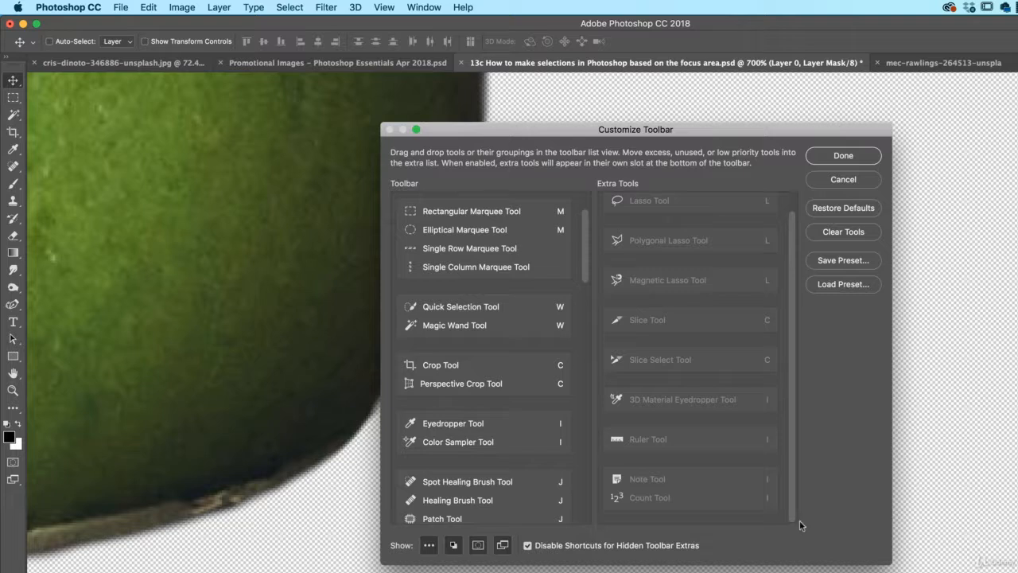
- Restore the default toolbar, load the saved custom toolbar preset, and apply it
left_click(858, 207)
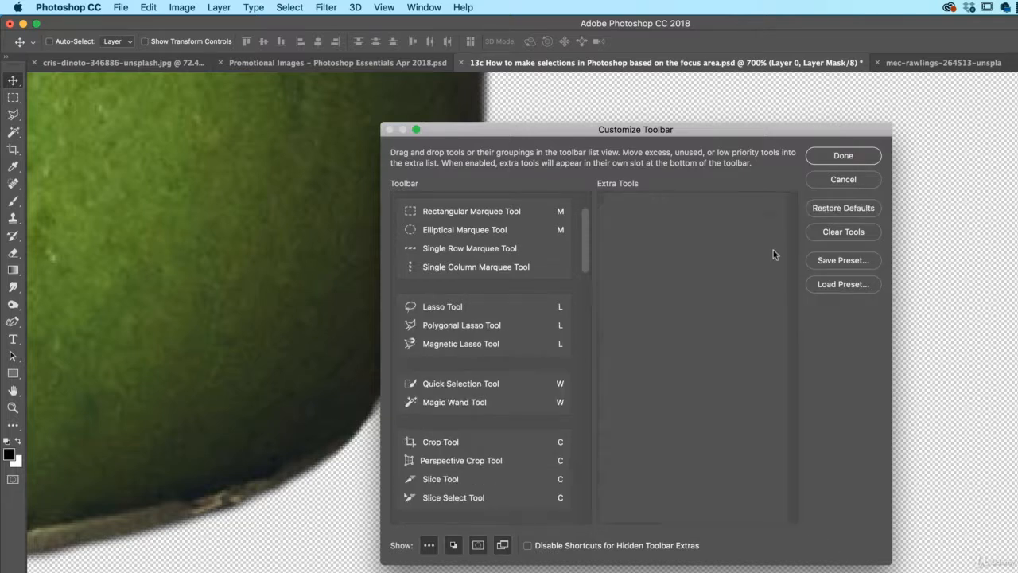
left_click(843, 284)
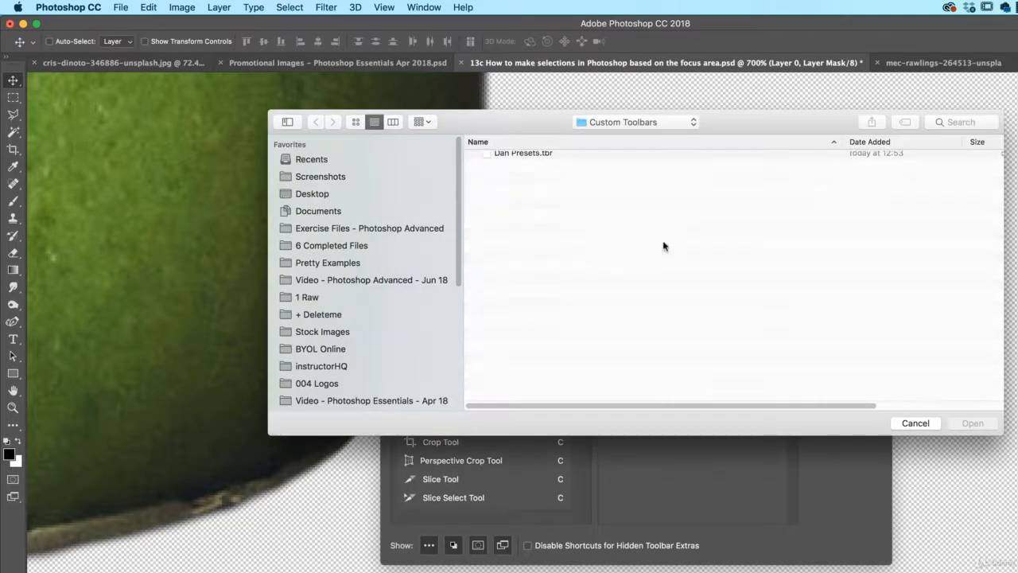
left_click(549, 159)
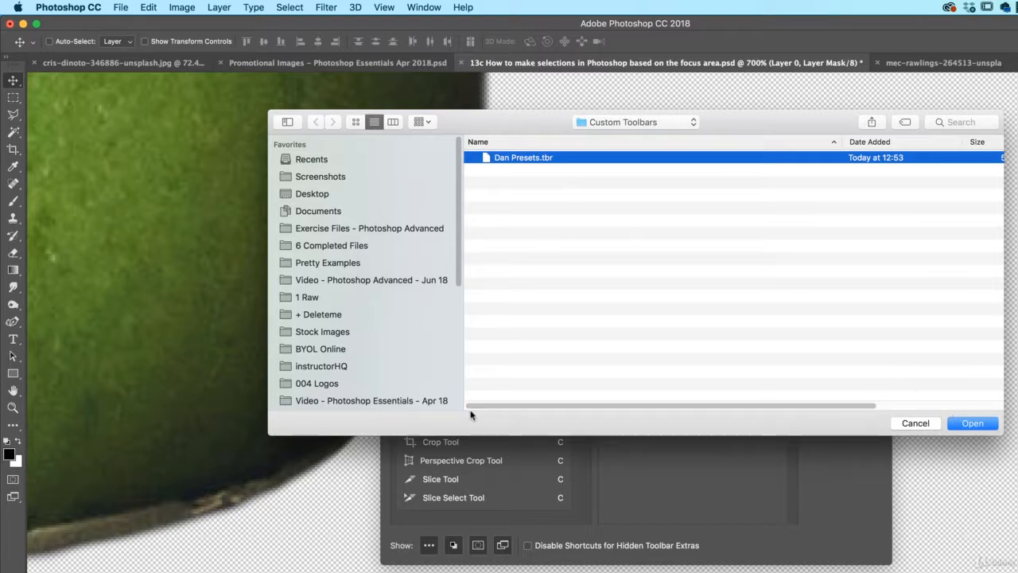
left_click(956, 423)
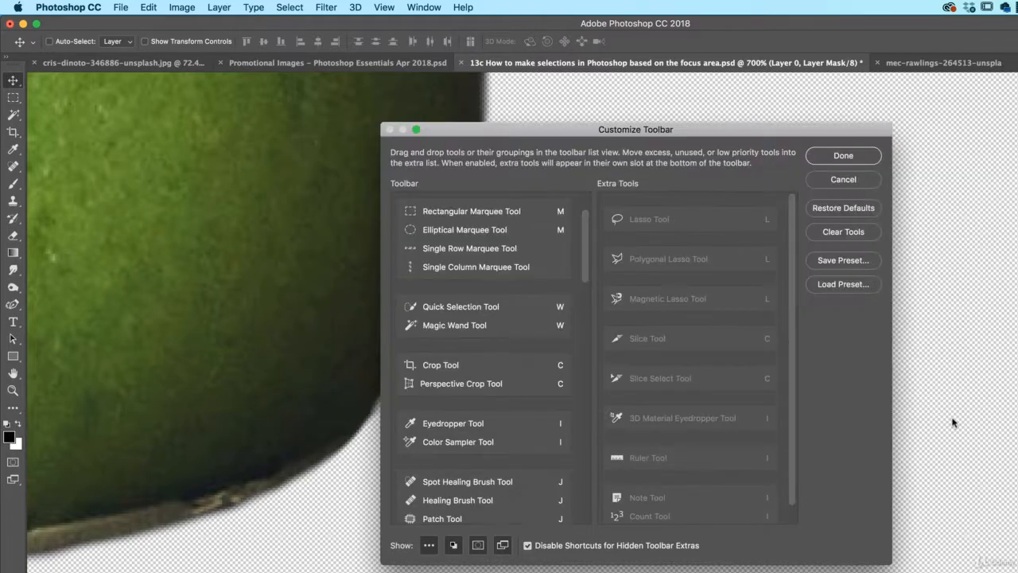
left_click(845, 158)
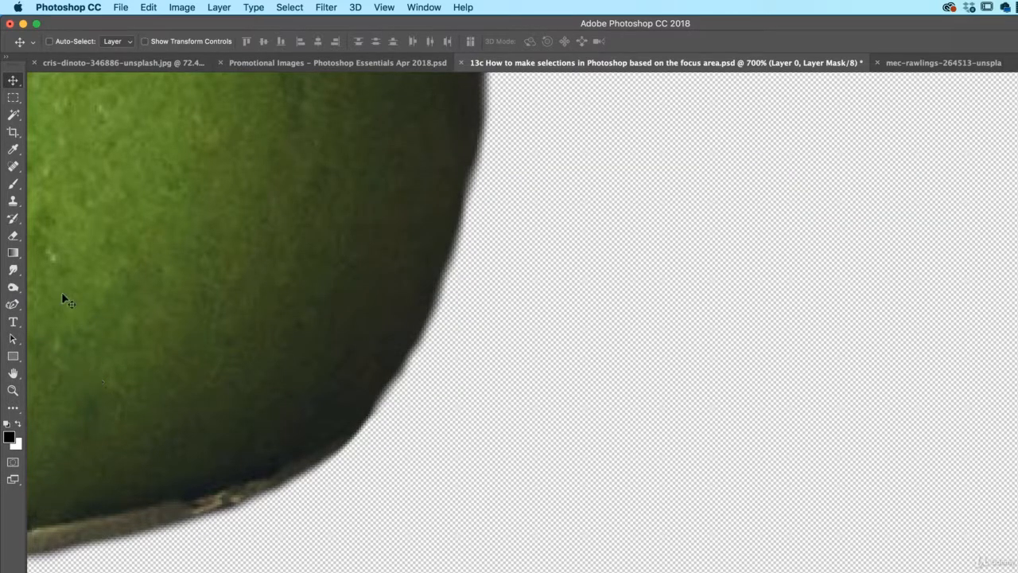
- Inspect the tools left in the Eyedropper group and the ones collected in the toolbar's extras slot
left_click(13, 150)
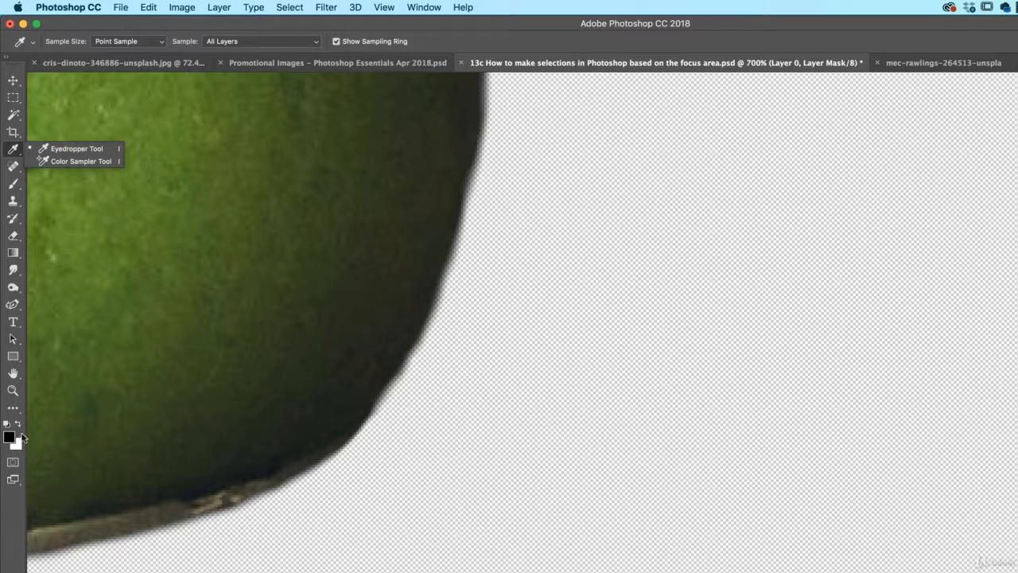
left_click(15, 410)
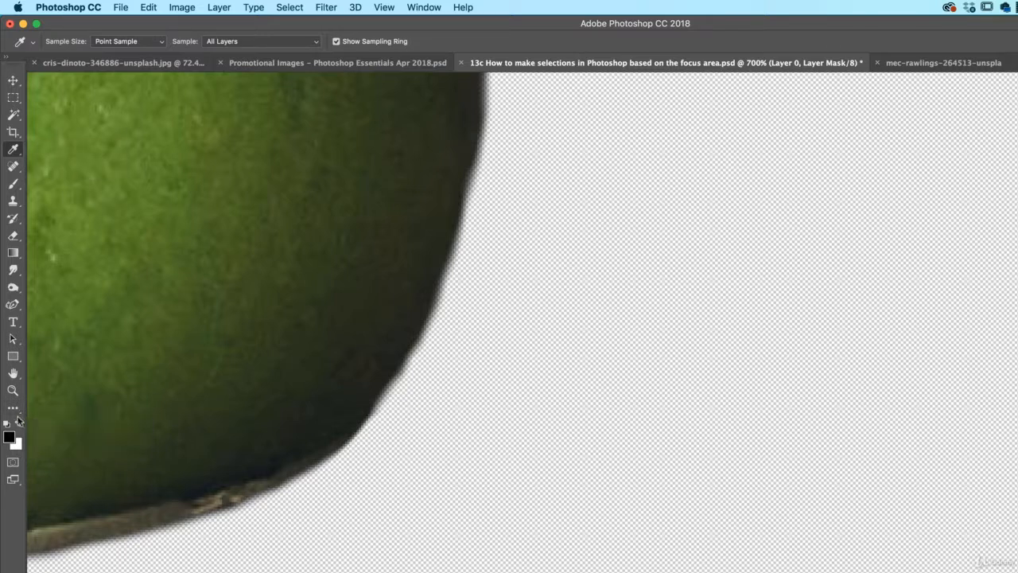
left_click(15, 409)
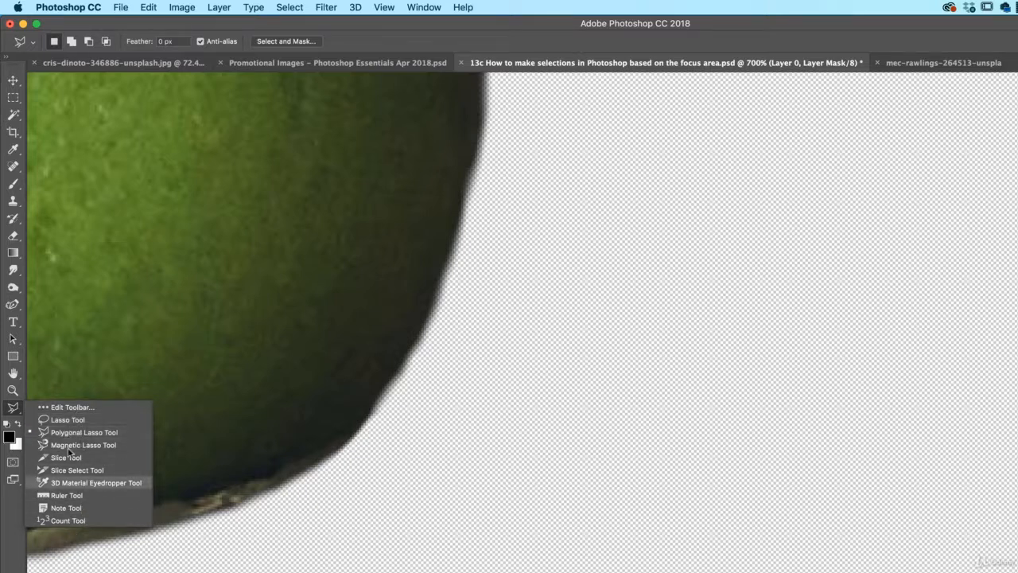
- Reopen the toolbar customization, hide the Quick Mask Mode control from the toolbar and show it again
left_click(72, 407)
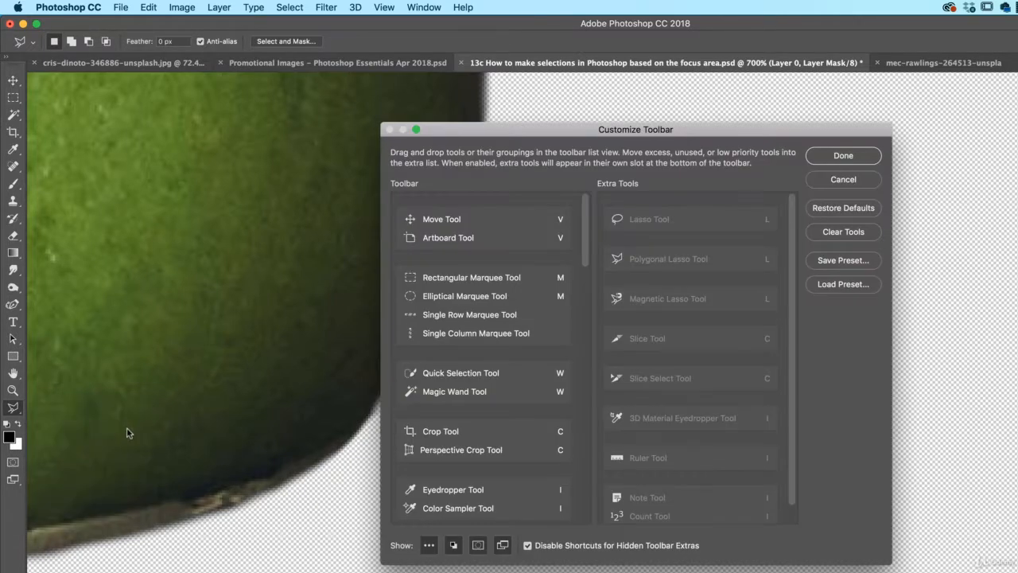
left_click(478, 546)
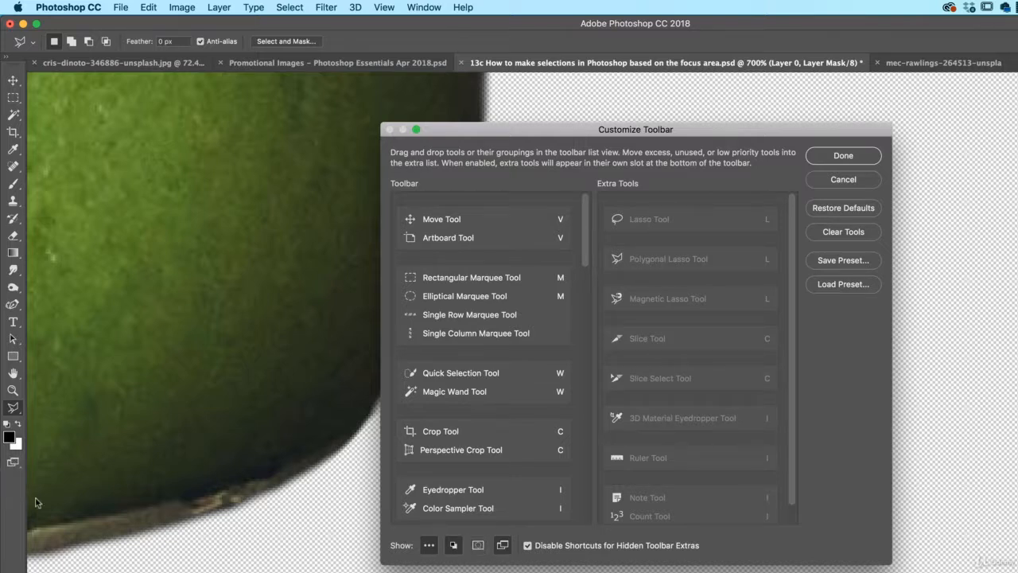
left_click(477, 546)
- Restore the toolbar to its defaults, accept the customization, and select the Move tool
left_click(812, 208)
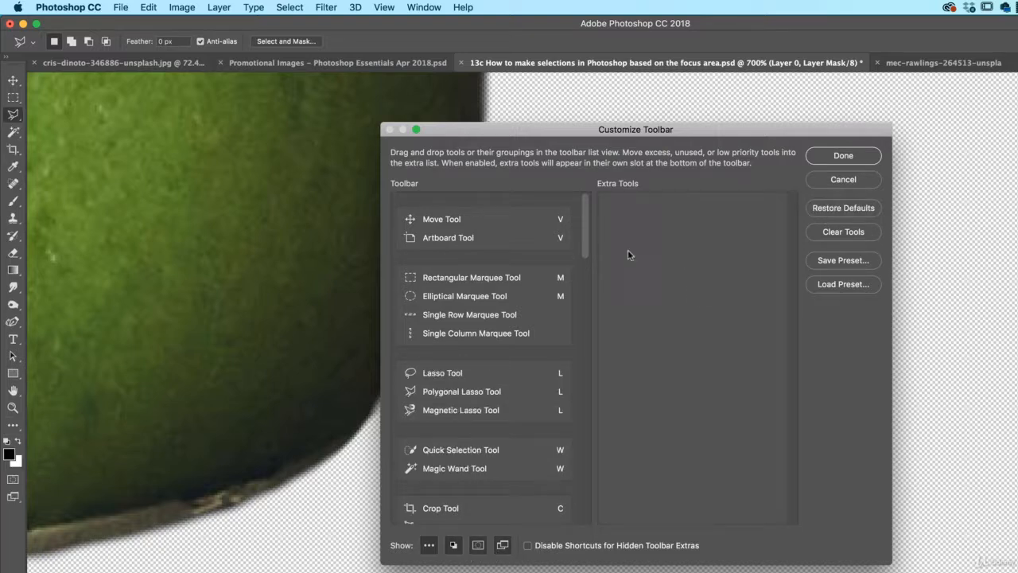
left_click(845, 156)
key("v")
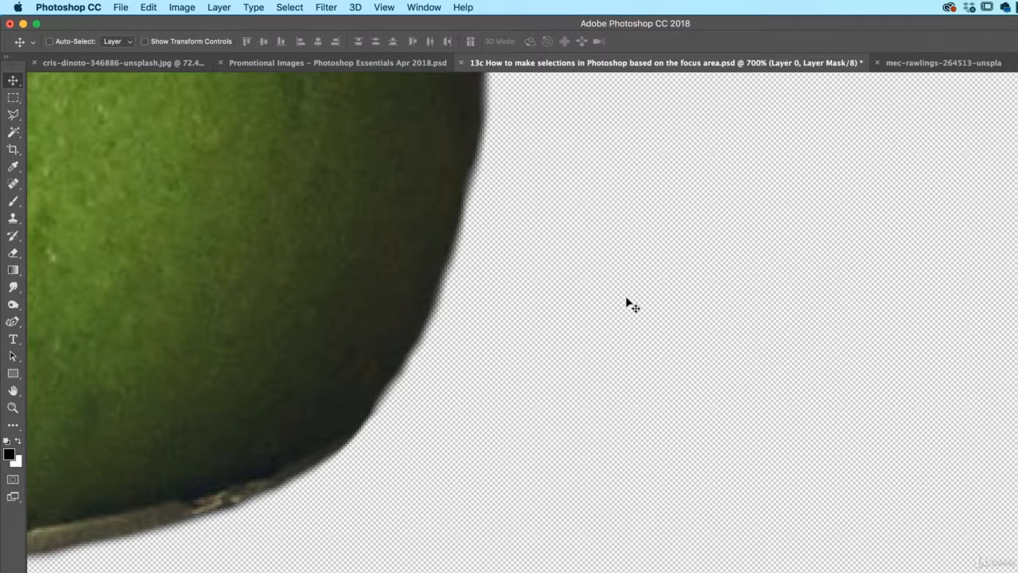
- Close the focus-area selection document and the painted brick-wall photo without saving changes to either
left_click(463, 62)
left_click(591, 246)
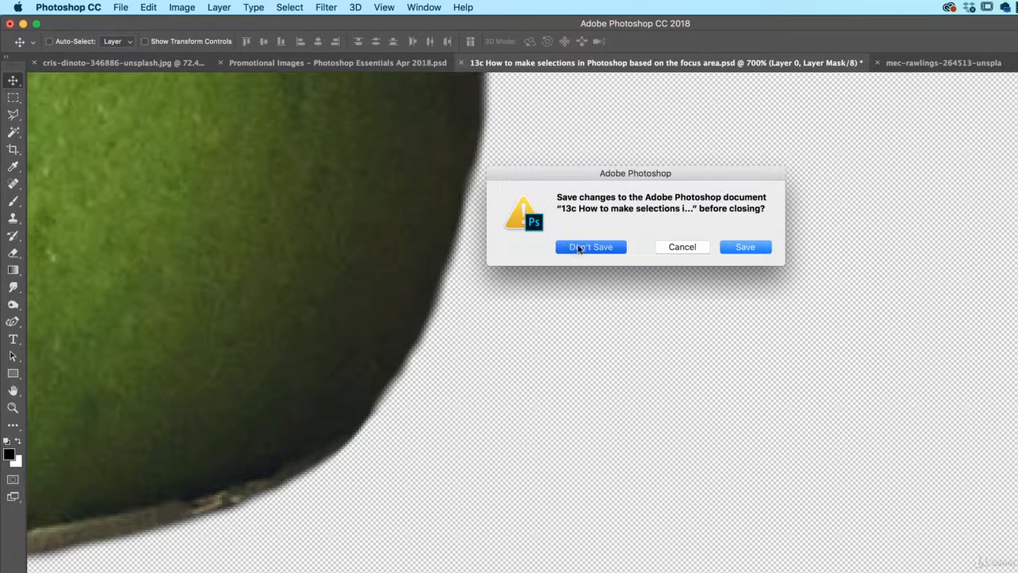
left_click(531, 63)
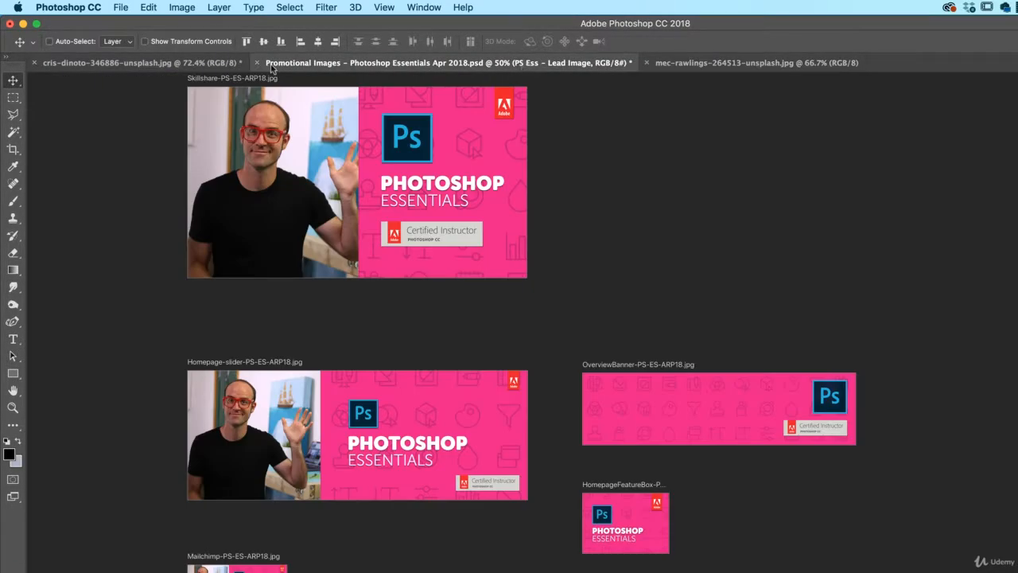
left_click(79, 63)
left_click(34, 63)
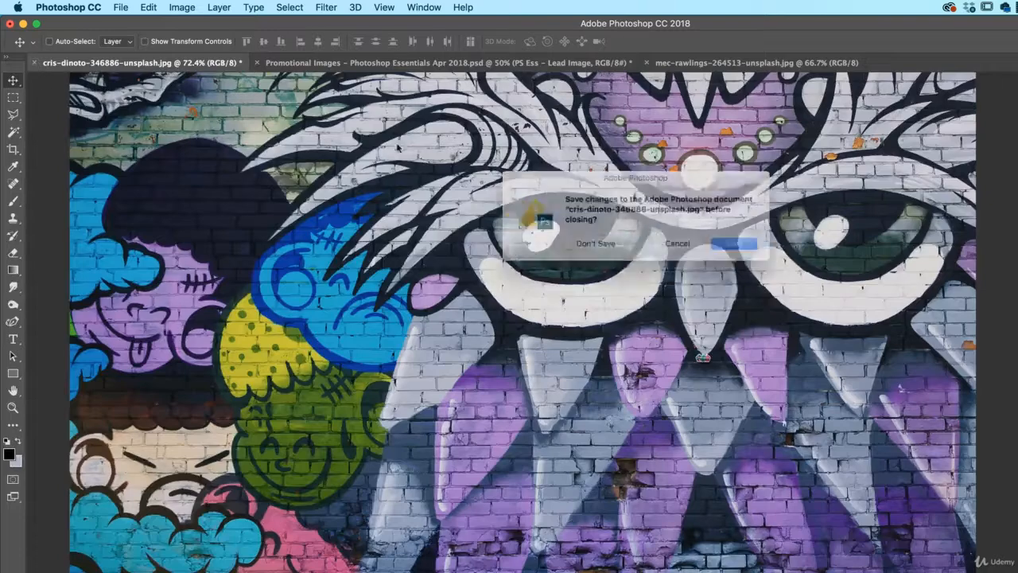
left_click(597, 244)
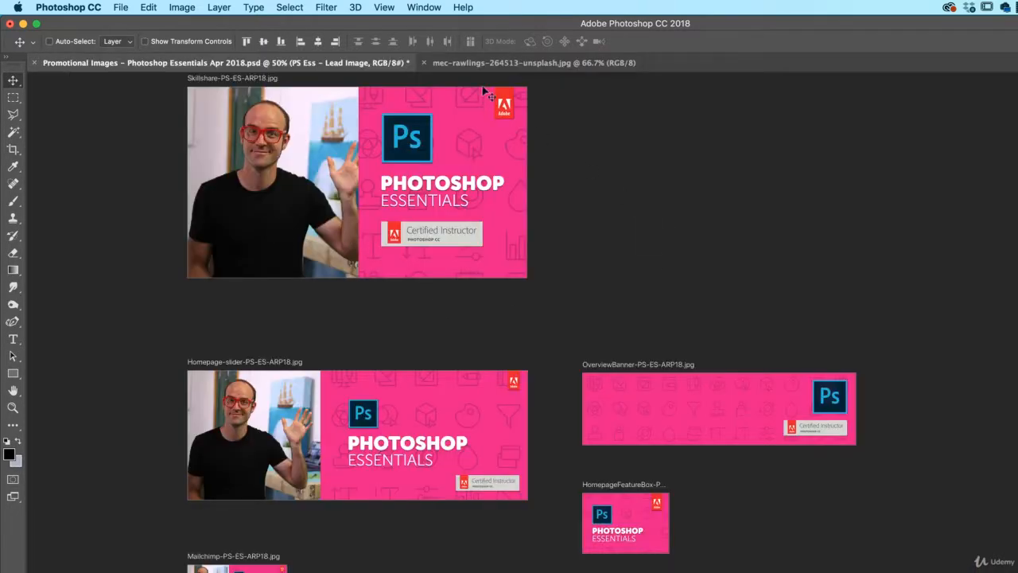
- Switch back and forth between the remaining graffiti photo and the Promotional Images document, ending on Promotional Images
left_click(490, 63)
left_click(326, 64)
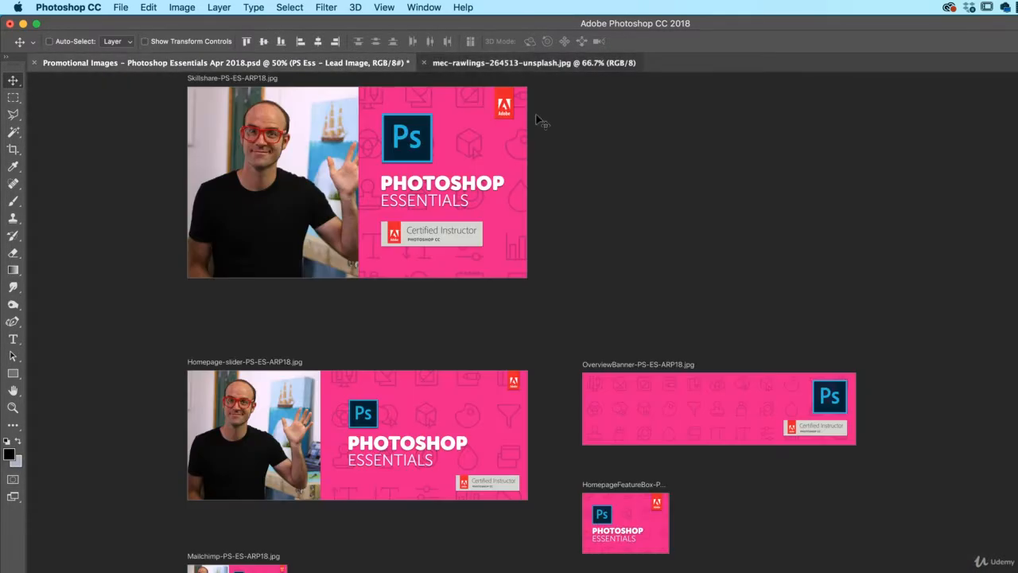
left_click(536, 63)
left_click(198, 65)
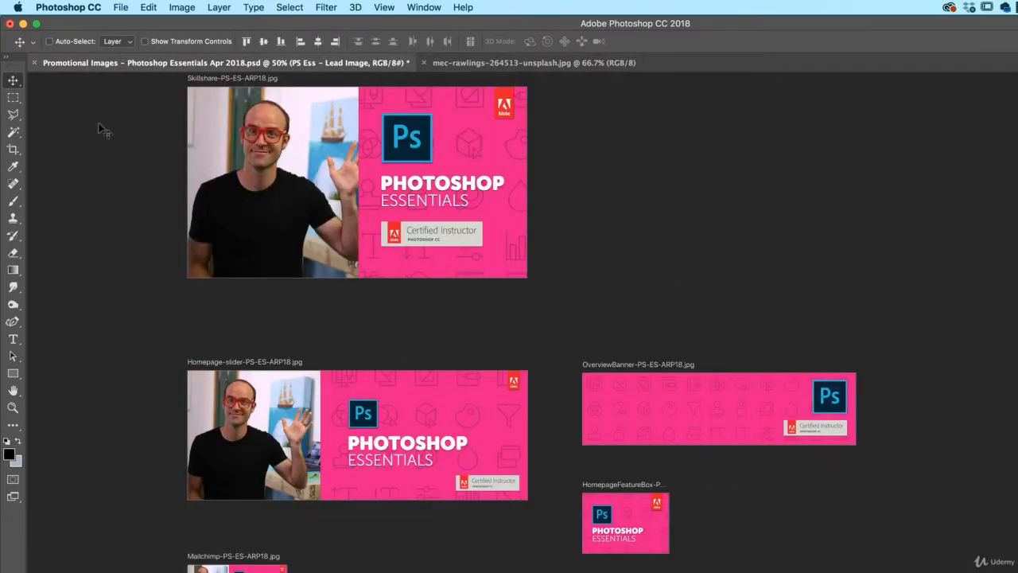
- Arrange the two open documents side by side with the 2-up Vertical layout
left_click(384, 7)
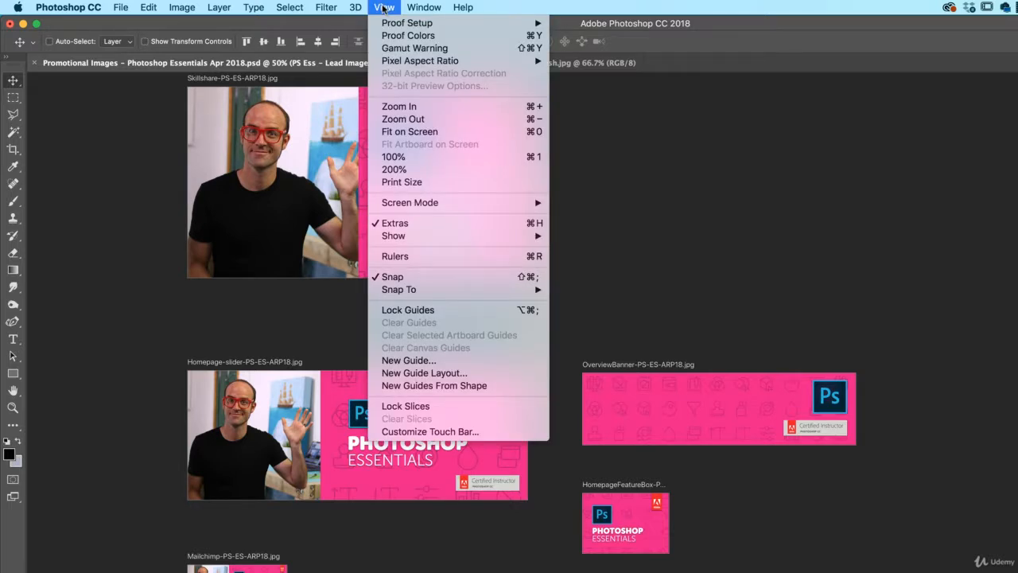
mouse_move(424, 7)
mouse_move(440, 37)
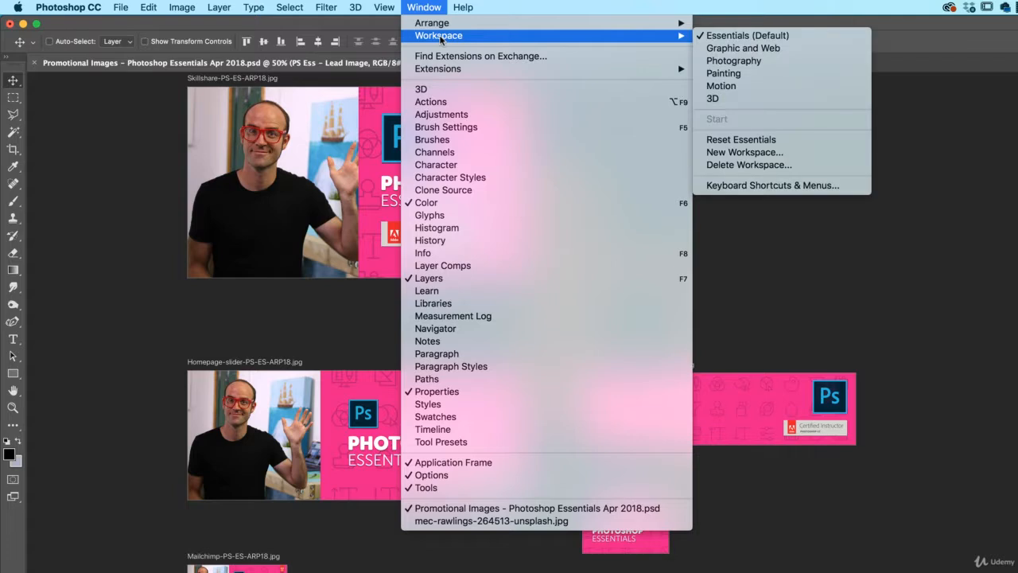
mouse_move(570, 24)
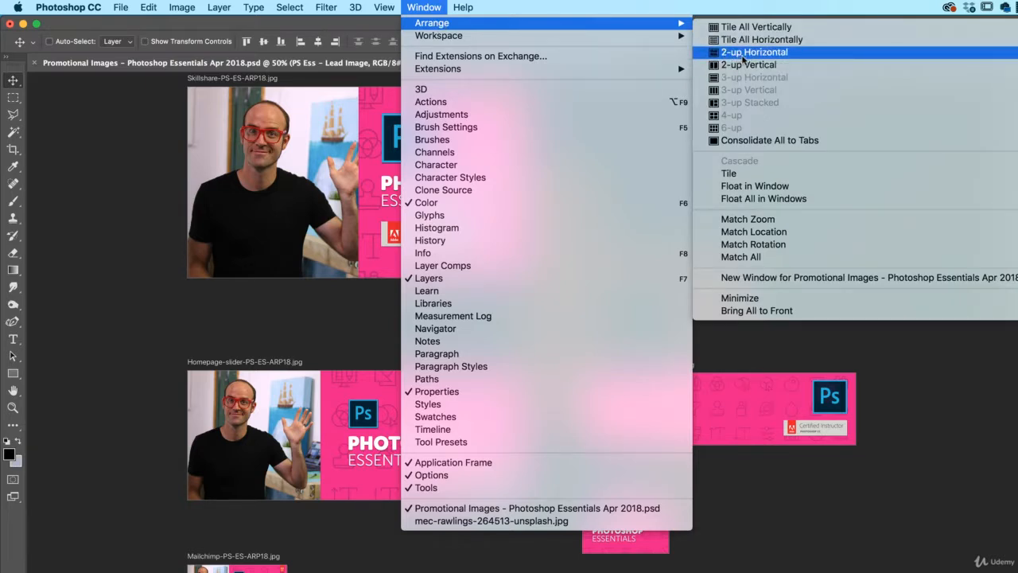
left_click(742, 66)
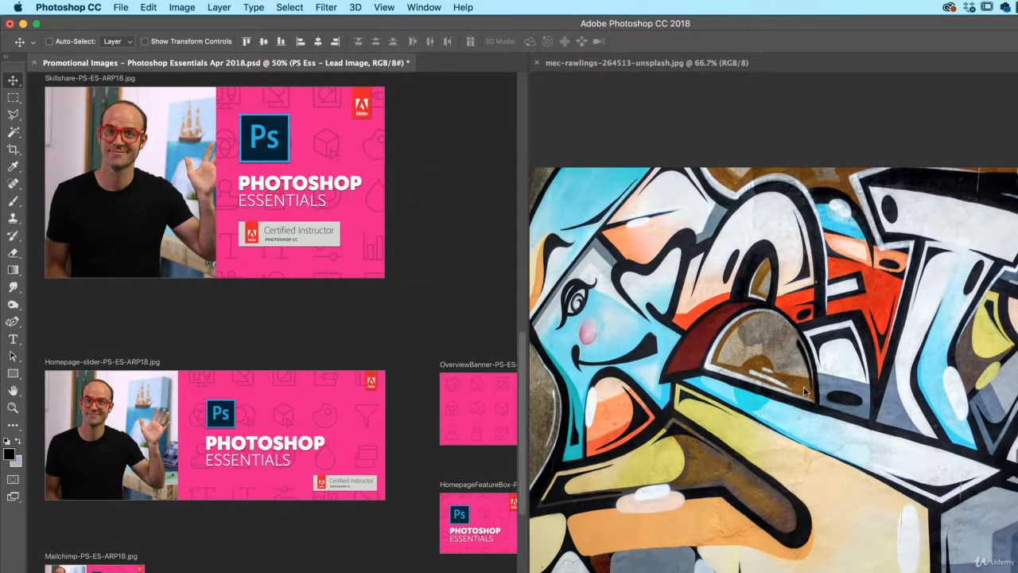
- Copy the graffiti photo onto the Skillshare artboard of the Promotional Images document, and undo a trial move of the copy
left_click(812, 294)
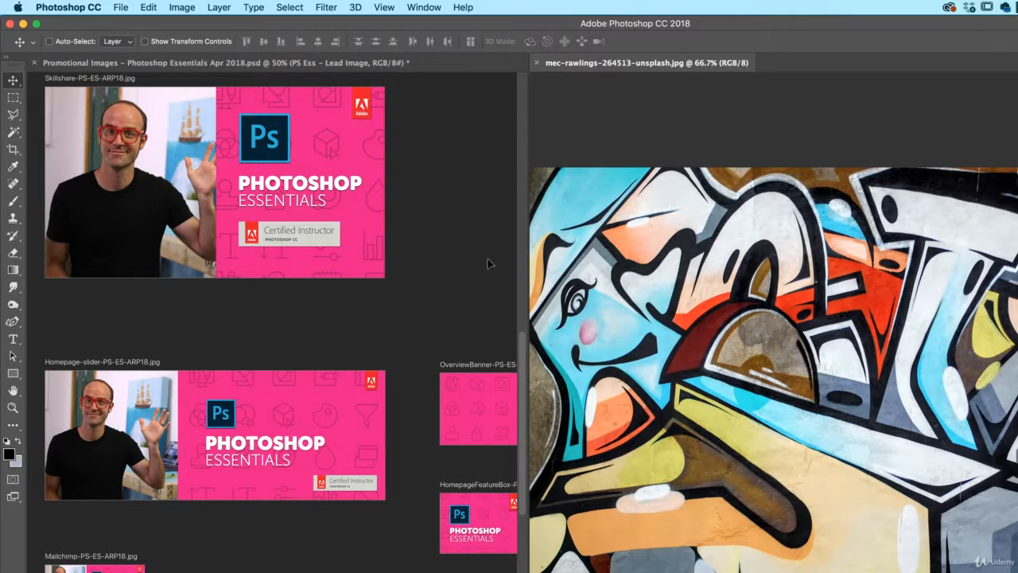
left_click_drag(182, 234, 165, 218)
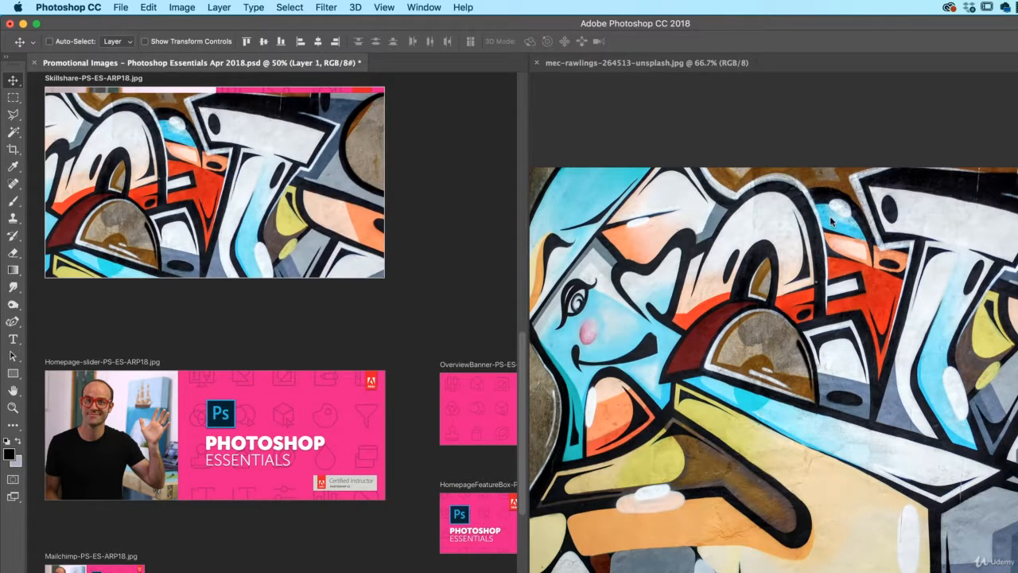
left_click_drag(258, 191, 342, 214)
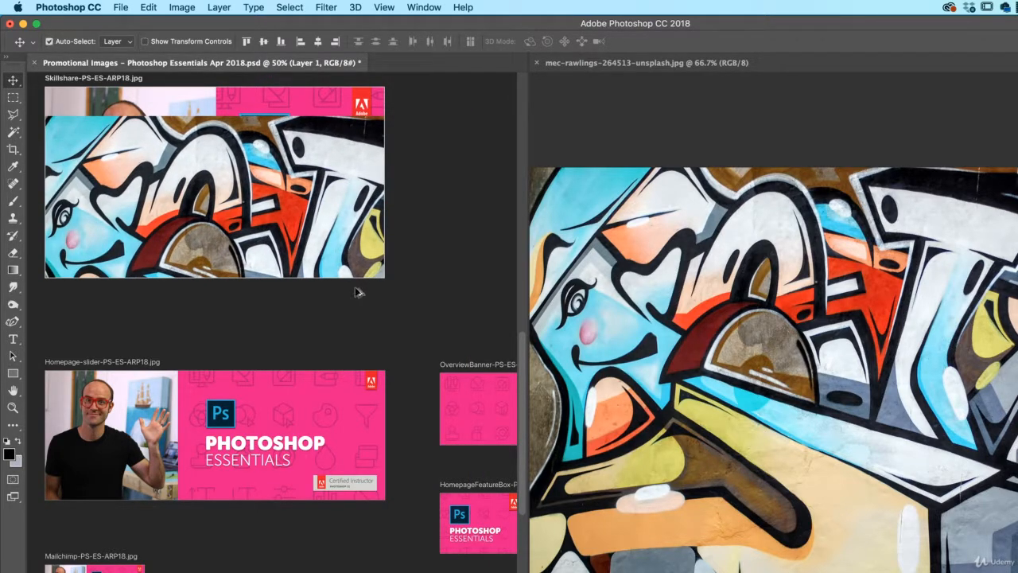
key("super+z")
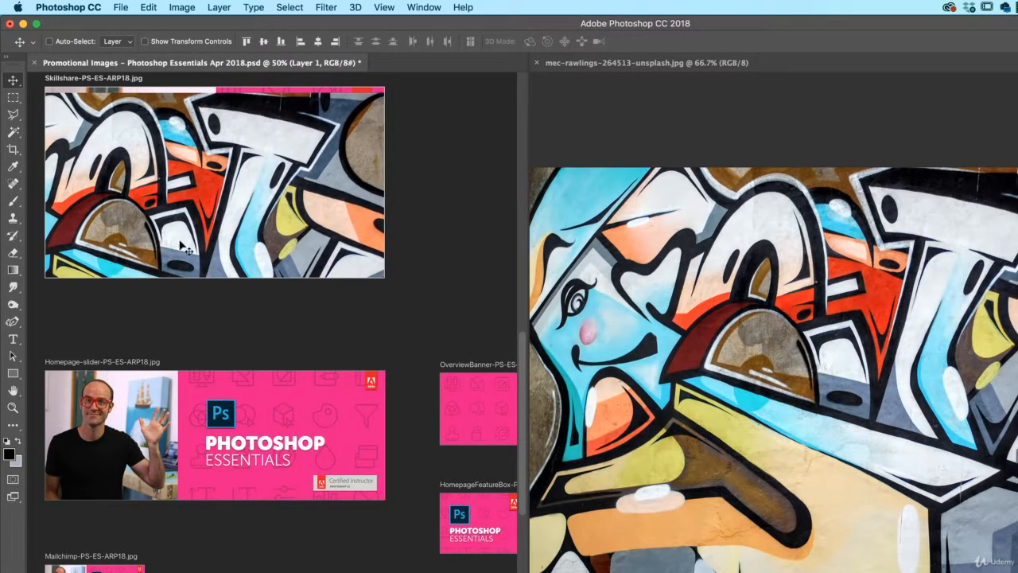
- Make the graffiti photo the active document and consolidate all open documents back to tabs
left_click(740, 130)
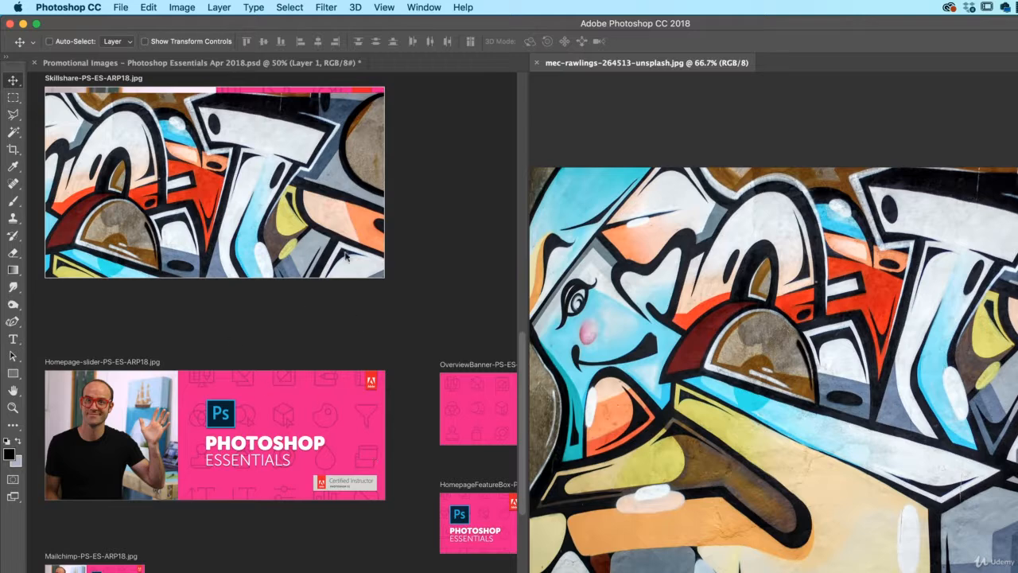
left_click(424, 7)
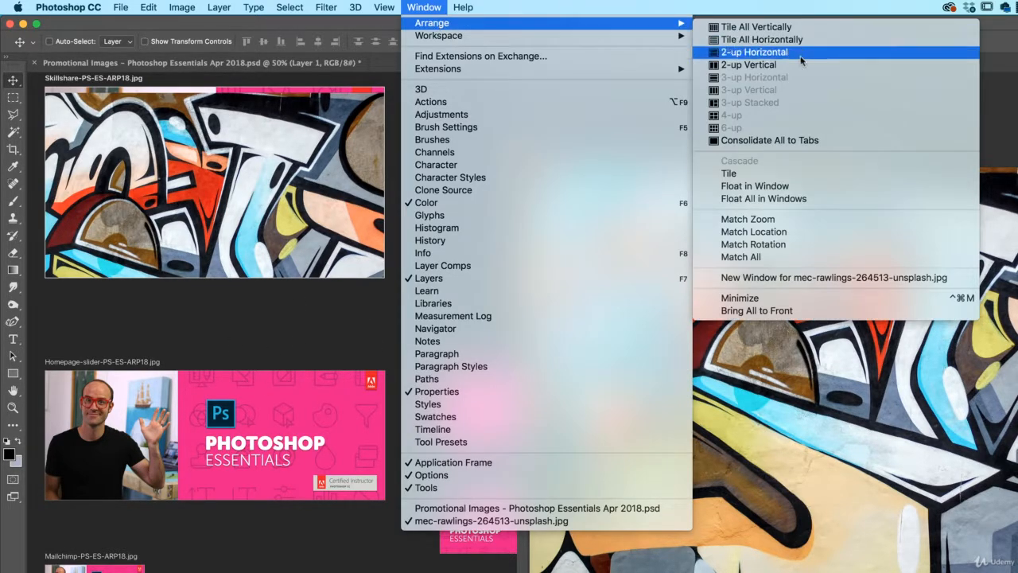
mouse_move(604, 22)
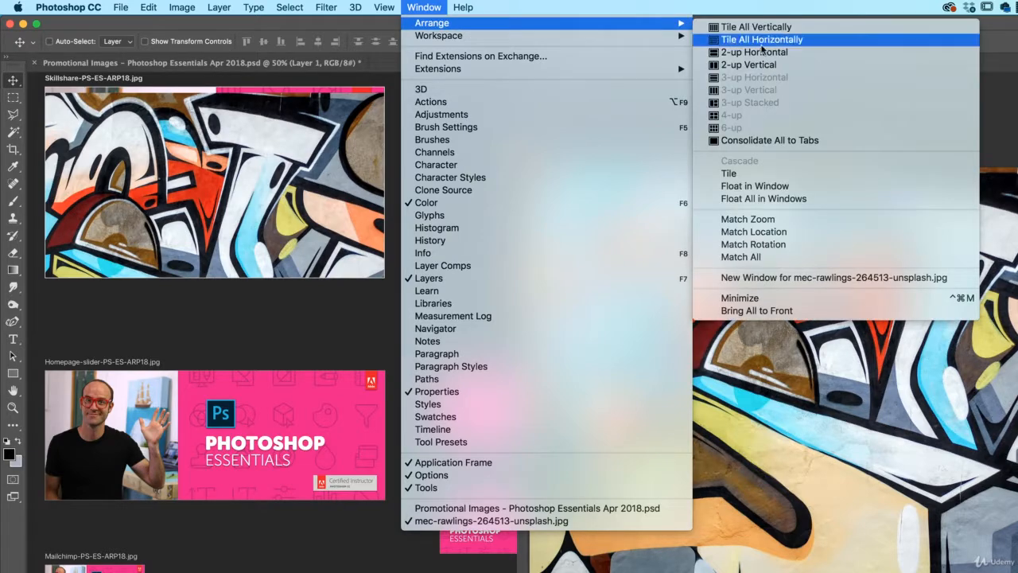
left_click(759, 142)
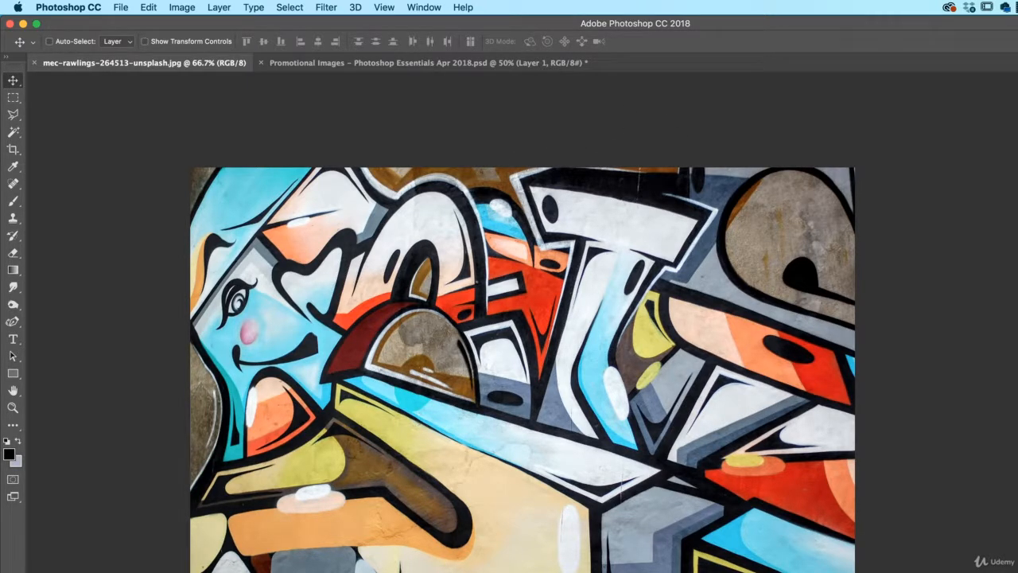
- Display the Libraries and look through the assets in the Adobe Logos library
left_click(424, 7)
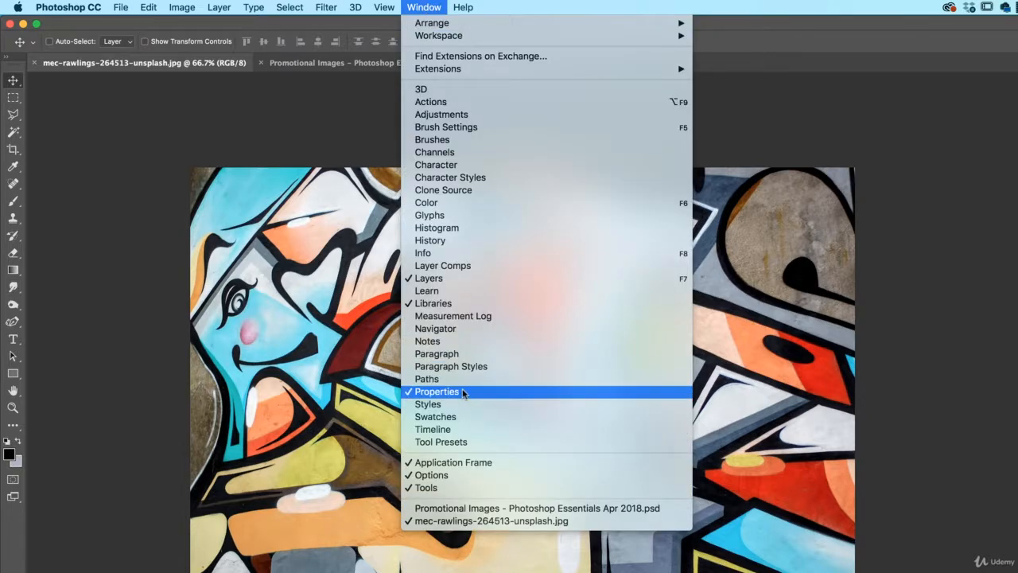
left_click(454, 317)
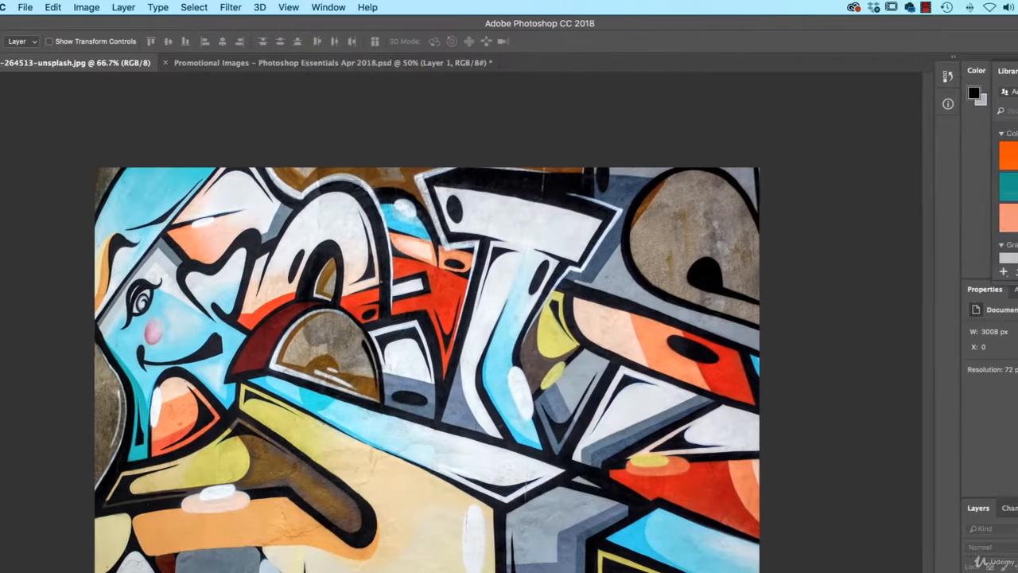
scroll(963, 219, "down", 5)
scroll(962, 240, "down", 5)
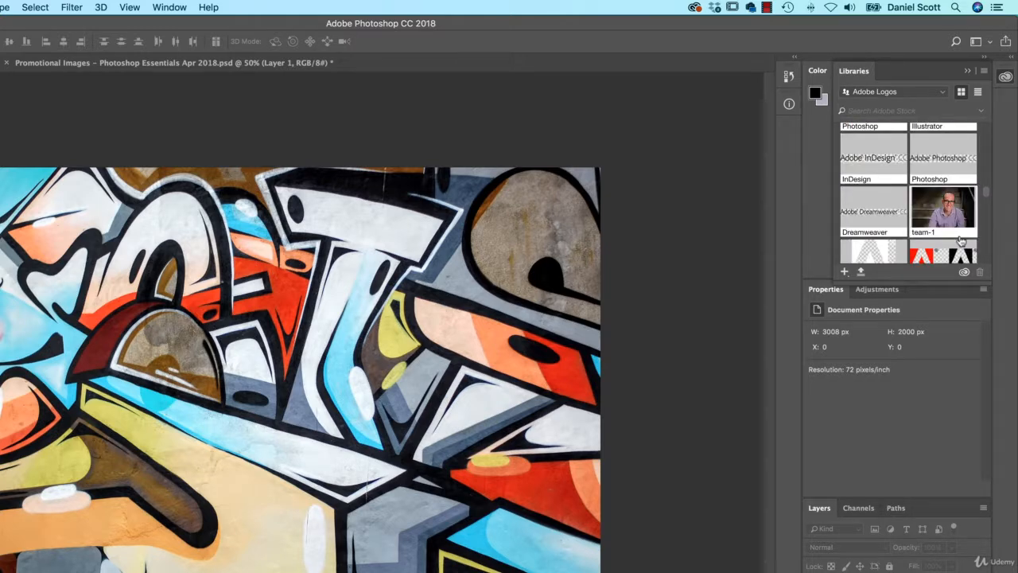
scroll(961, 248, "up", 5)
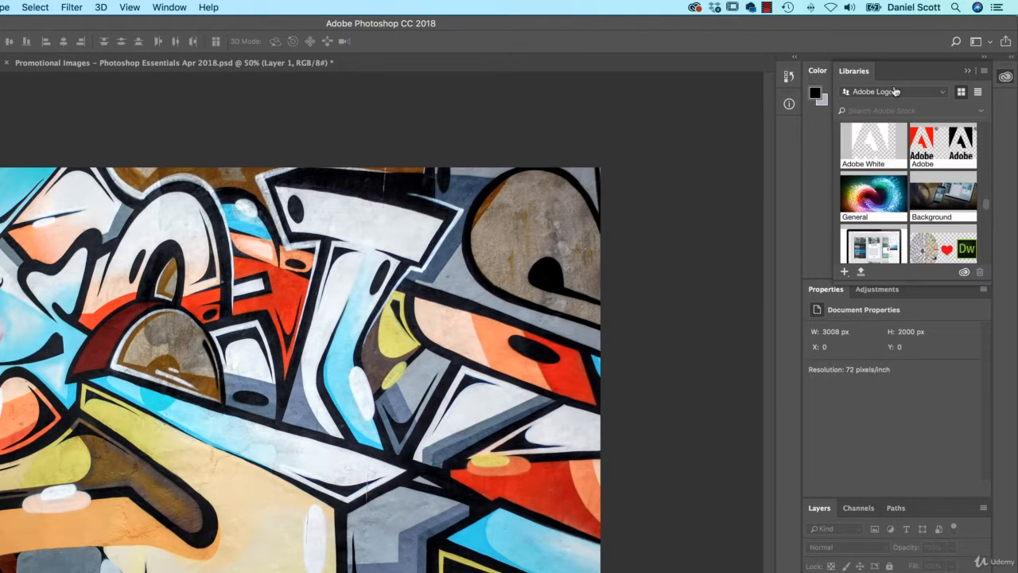
- Switch to the Stock Images library and find images similar to the photo of the young woman with the piggy bank
left_click(892, 91)
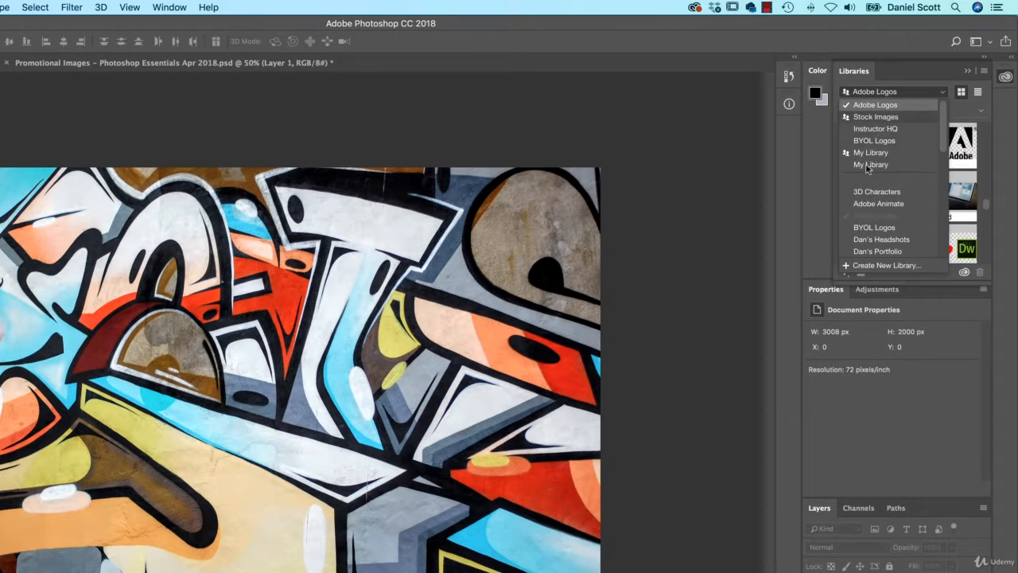
left_click(876, 116)
scroll(923, 225, "down", 5)
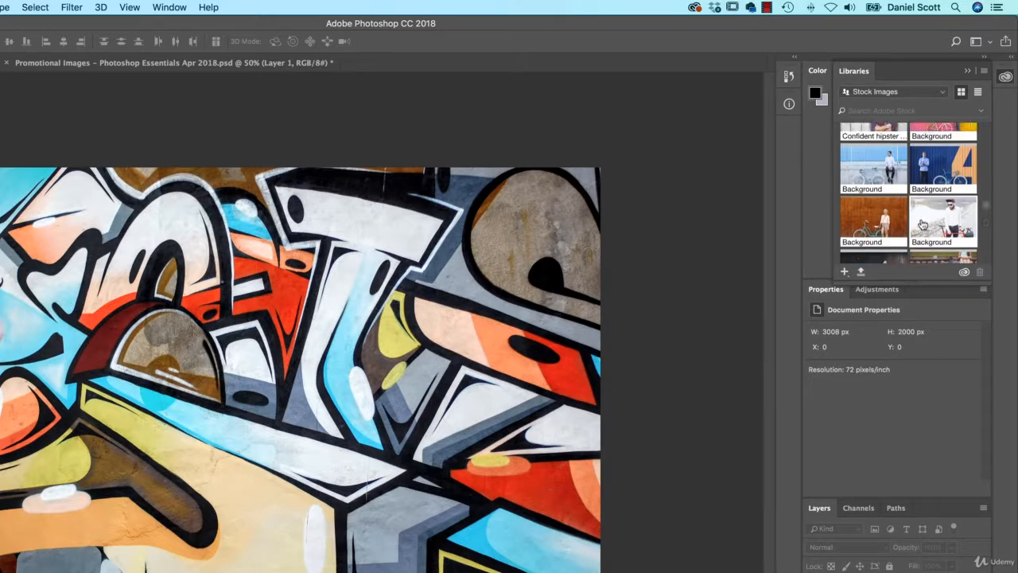
scroll(923, 225, "up", 3)
right_click(961, 190)
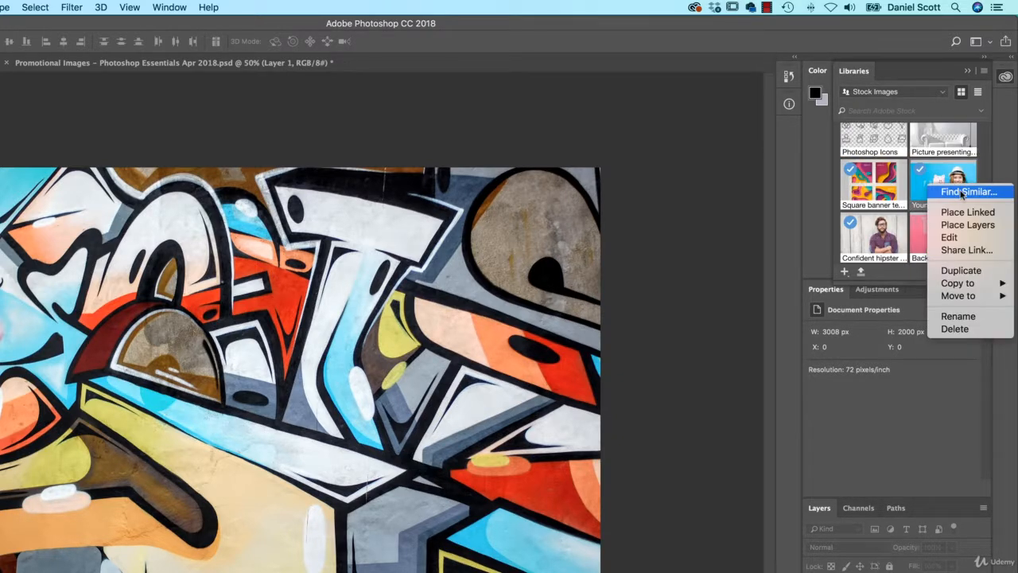
left_click(965, 191)
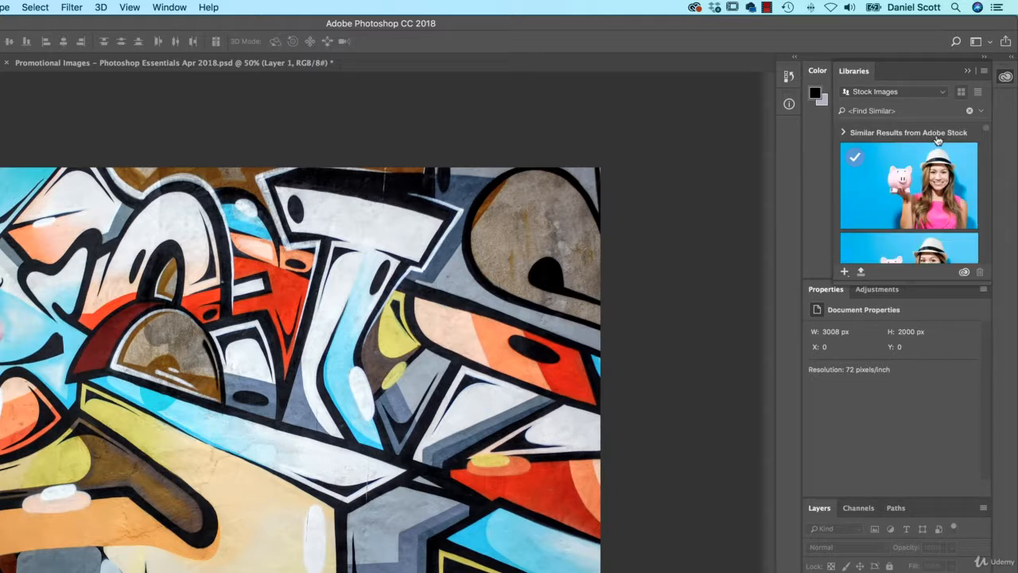
- Look through the similar Adobe Stock images of women on blue backgrounds, and clear the search
scroll(917, 199, "down", 4)
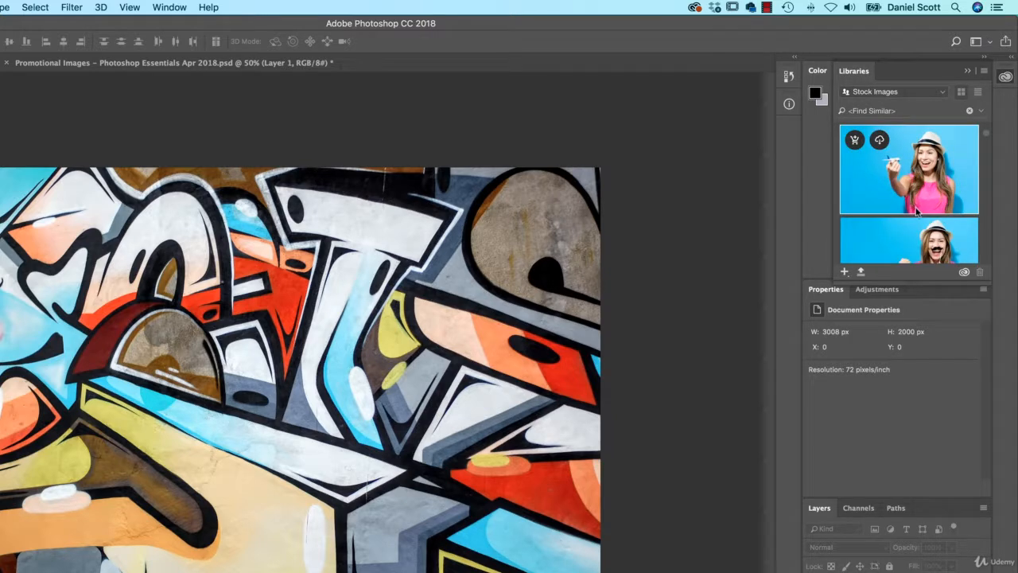
scroll(917, 211, "down", 6)
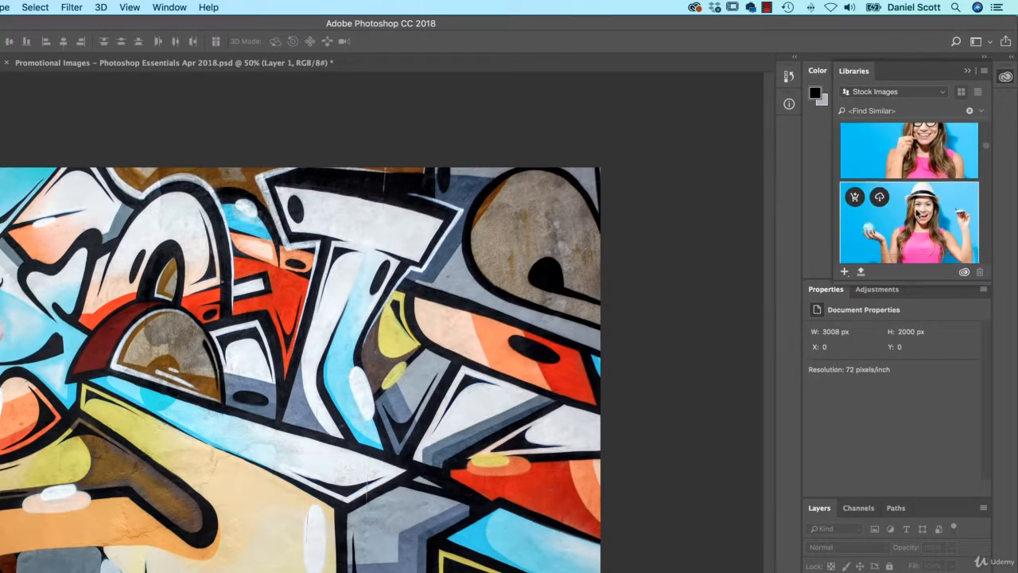
scroll(917, 211, "down", 6)
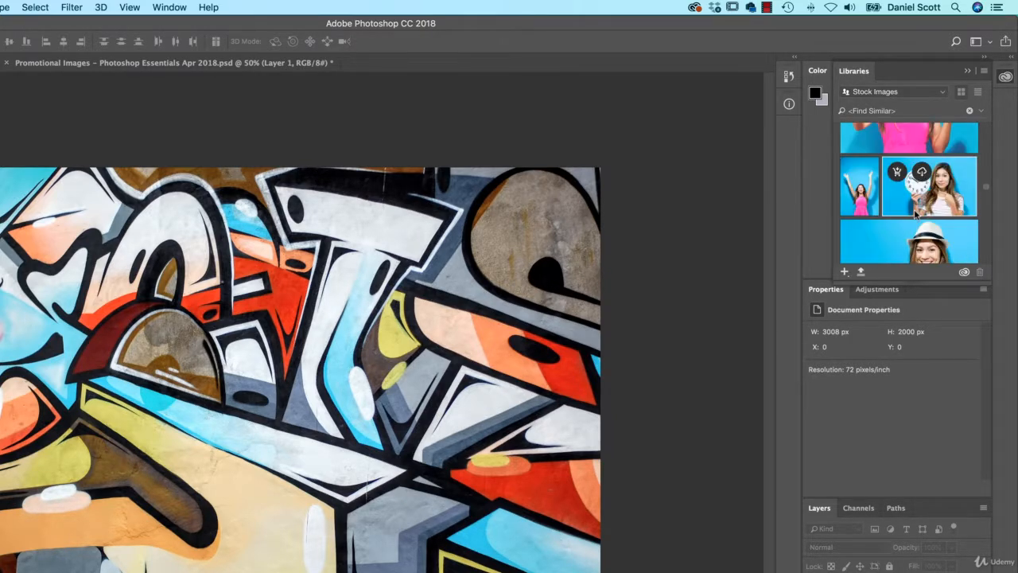
scroll(915, 213, "down", 6)
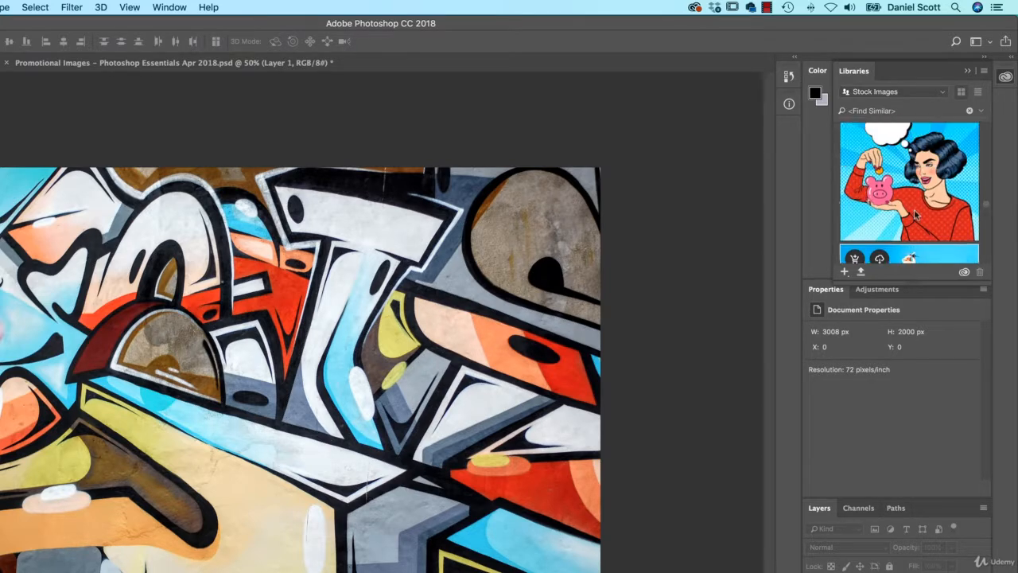
scroll(915, 215, "down", 2)
scroll(915, 215, "up", 3)
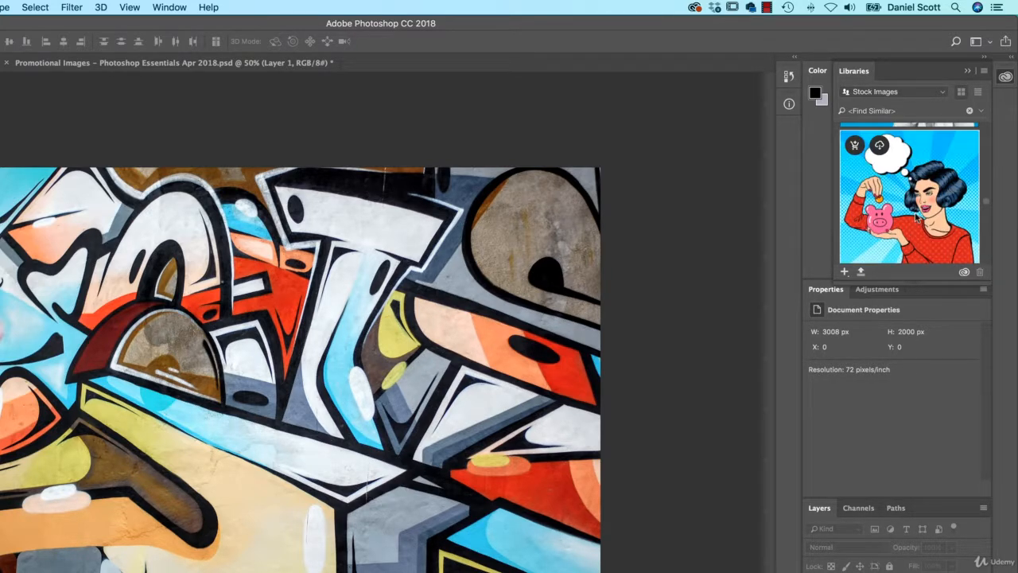
scroll(915, 216, "down", 2)
scroll(913, 217, "down", 5)
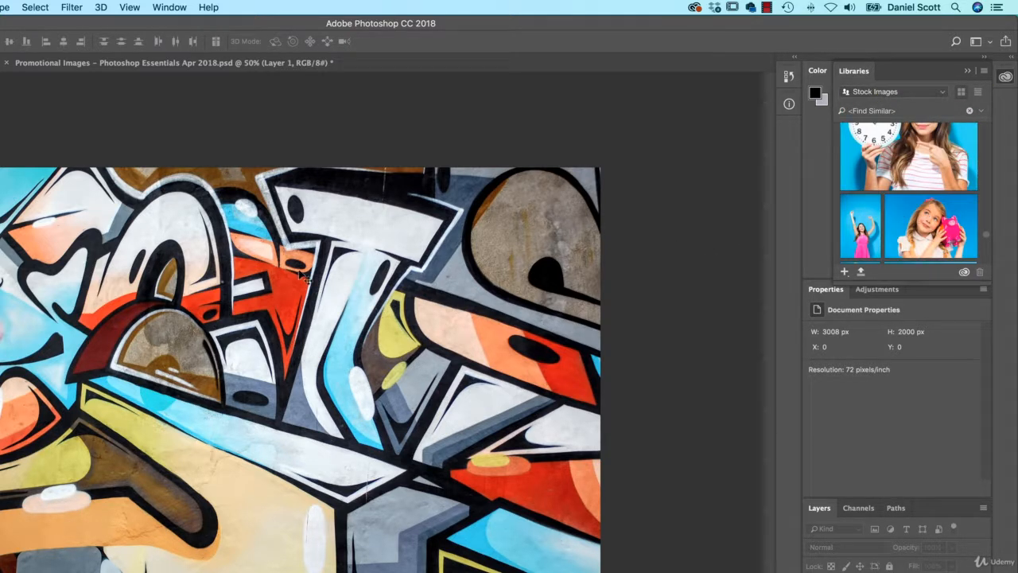
left_click(970, 113)
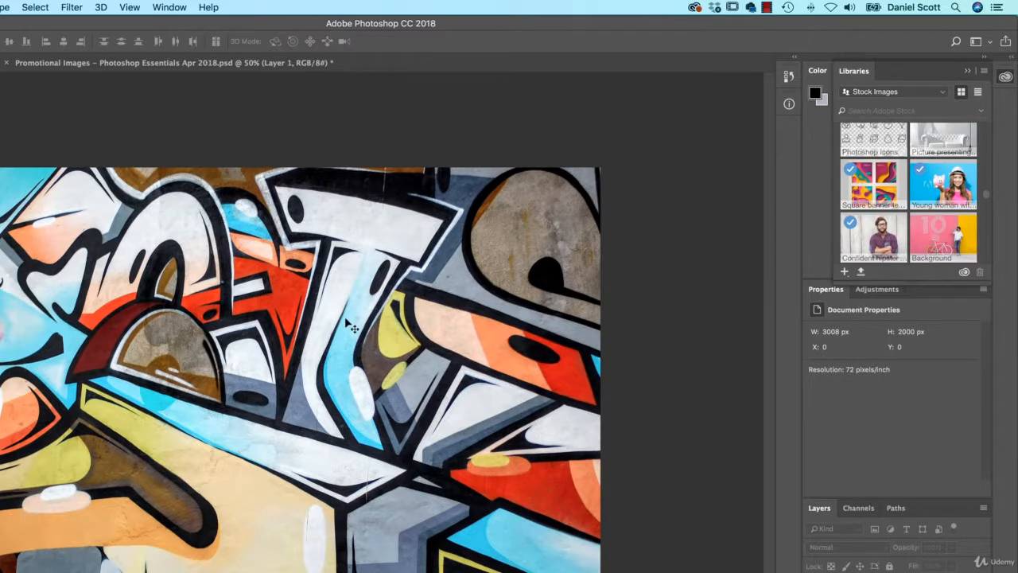
- Add the open graffiti photo to the Stock Images library and run Find Similar on it
left_click_drag(855, 188, 881, 192)
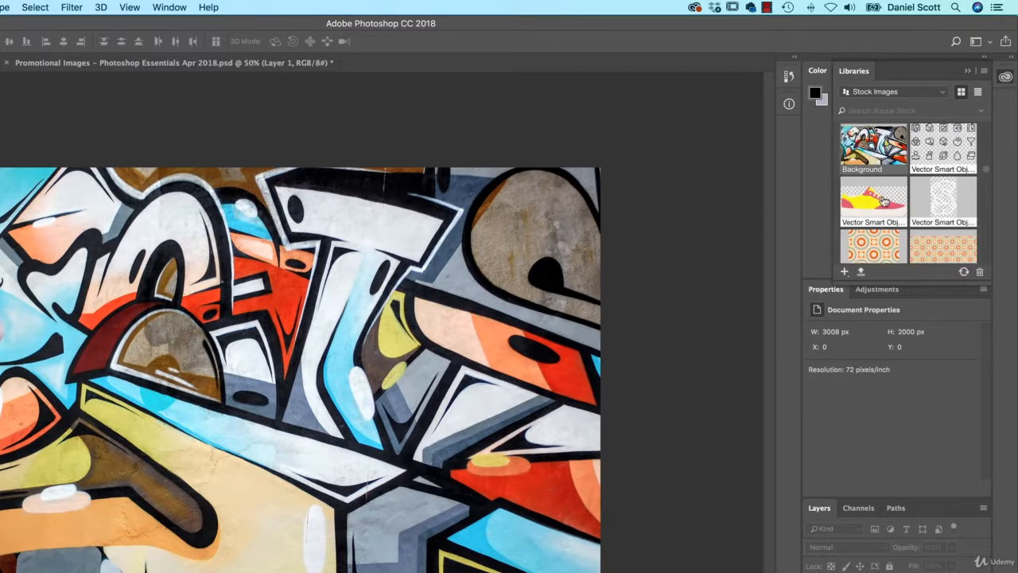
right_click(888, 143)
left_click(921, 150)
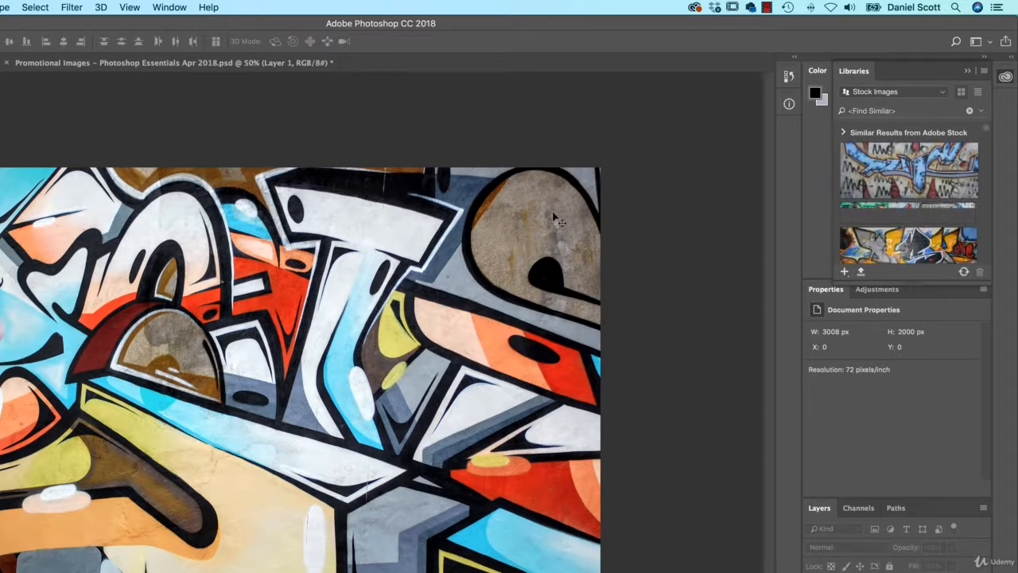
- Look through the similar graffiti images offered by Adobe Stock
mouse_move(927, 263)
scroll(957, 194, "down", 1)
scroll(957, 195, "down", 2)
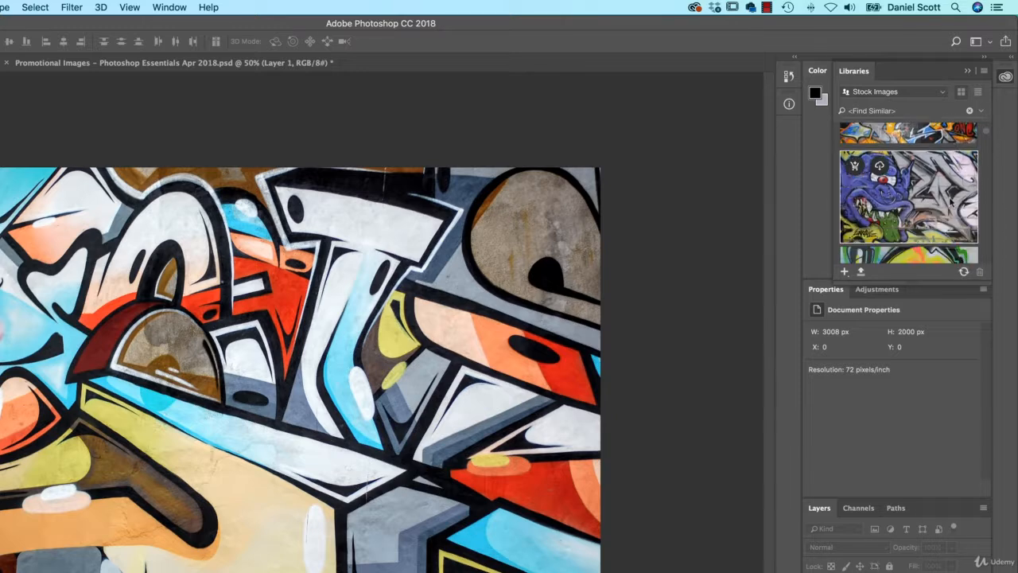
scroll(950, 201, "down", 2)
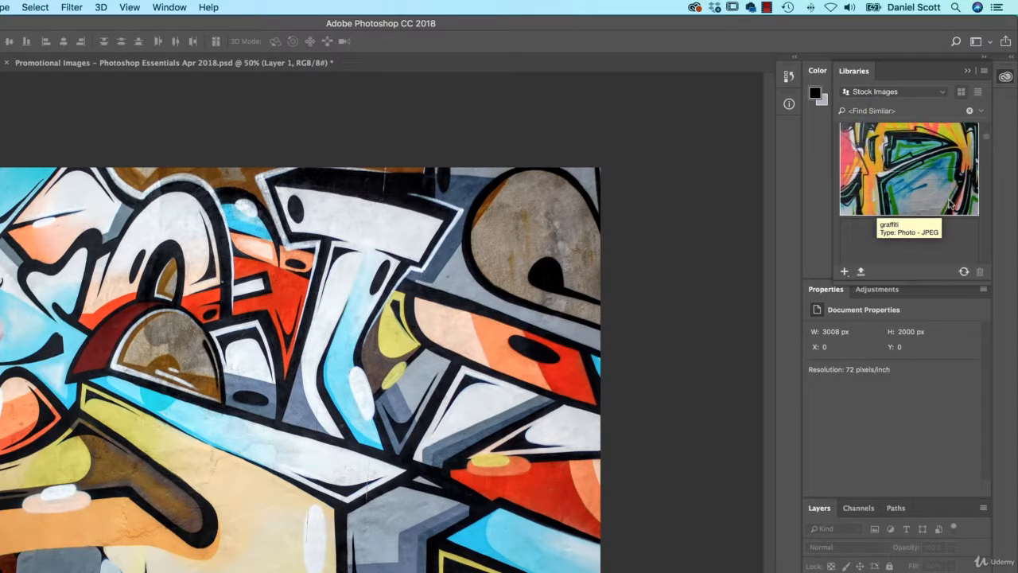
scroll(951, 204, "down", 2)
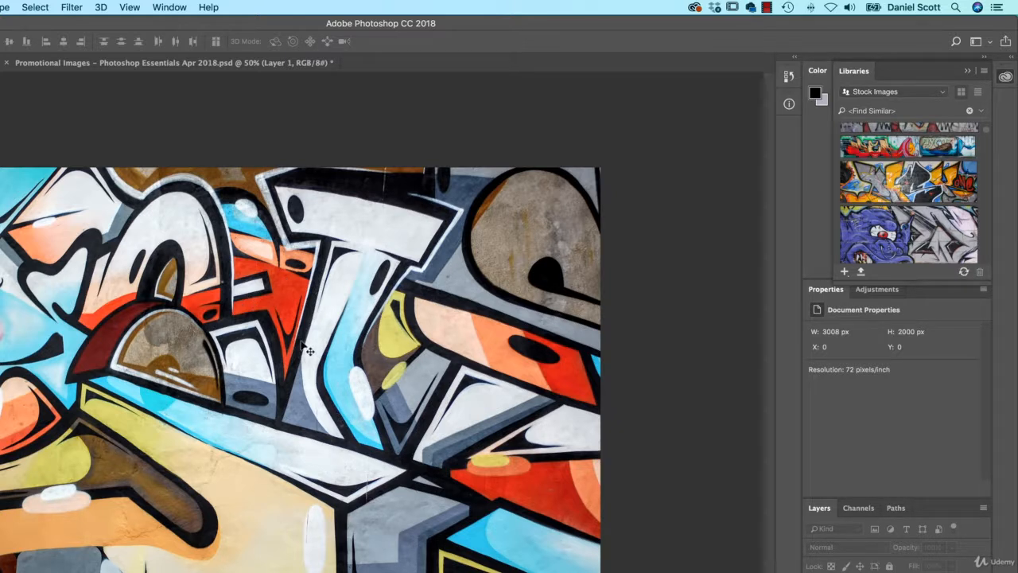
mouse_move(939, 197)
mouse_move(890, 221)
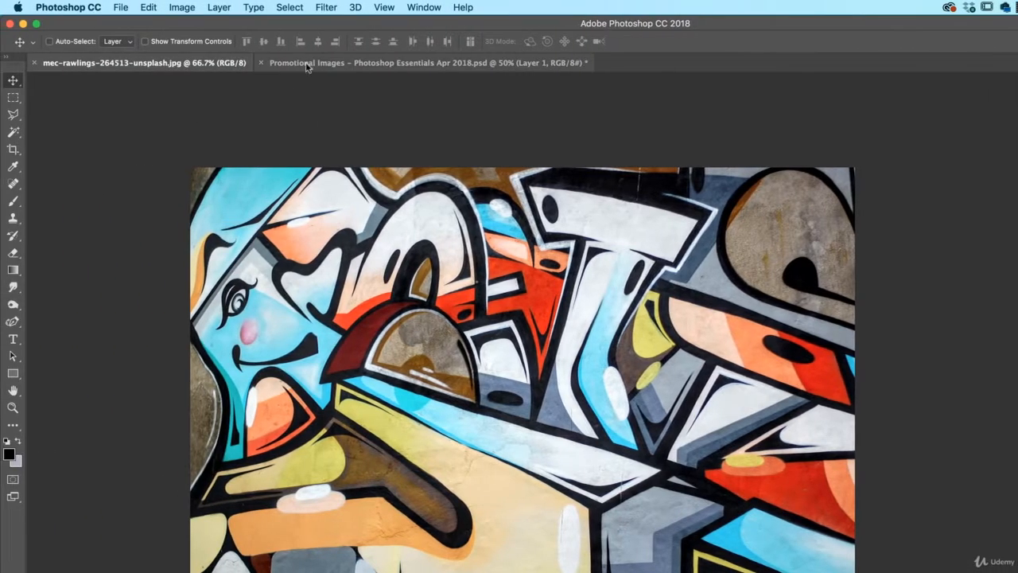
- Duplicate the PHOTOSHOP ESSENTIALS text on the Homepage-slider artboard of Promotional Images, placing the copy above and to the right of the original
left_click(307, 64)
left_click(203, 64)
left_click(297, 66)
key("ctrl")
key("super+plus")
key("super+plus")
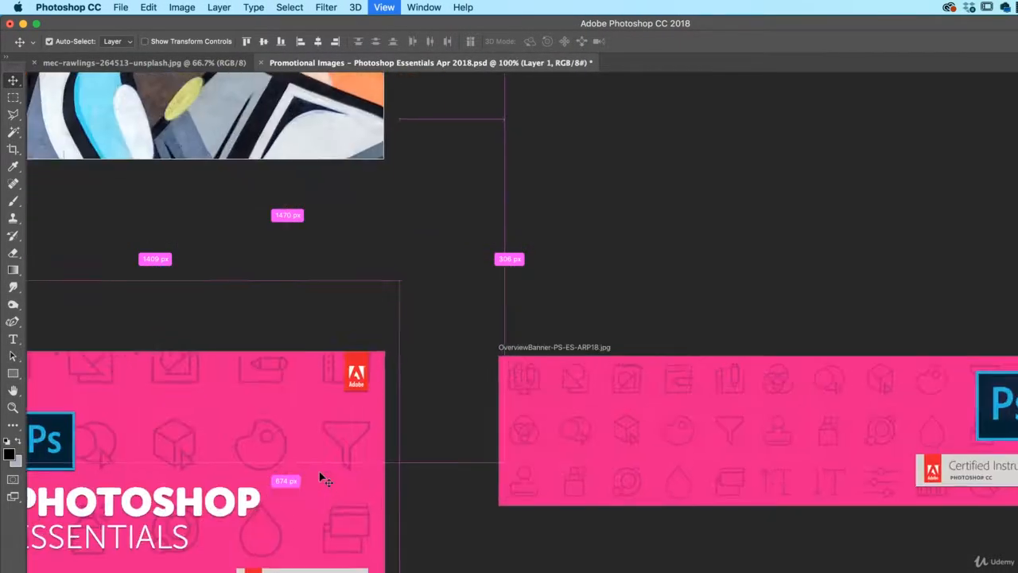
key("super+plus")
left_click_drag(189, 480, 499, 311)
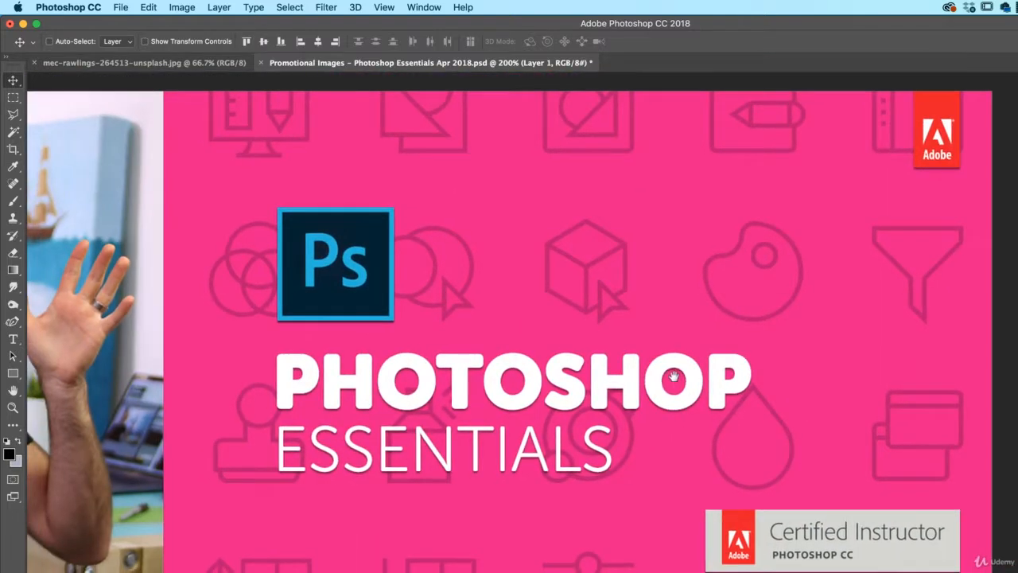
left_click(460, 386, "super")
left_click_drag(470, 380, 652, 209, "alt")
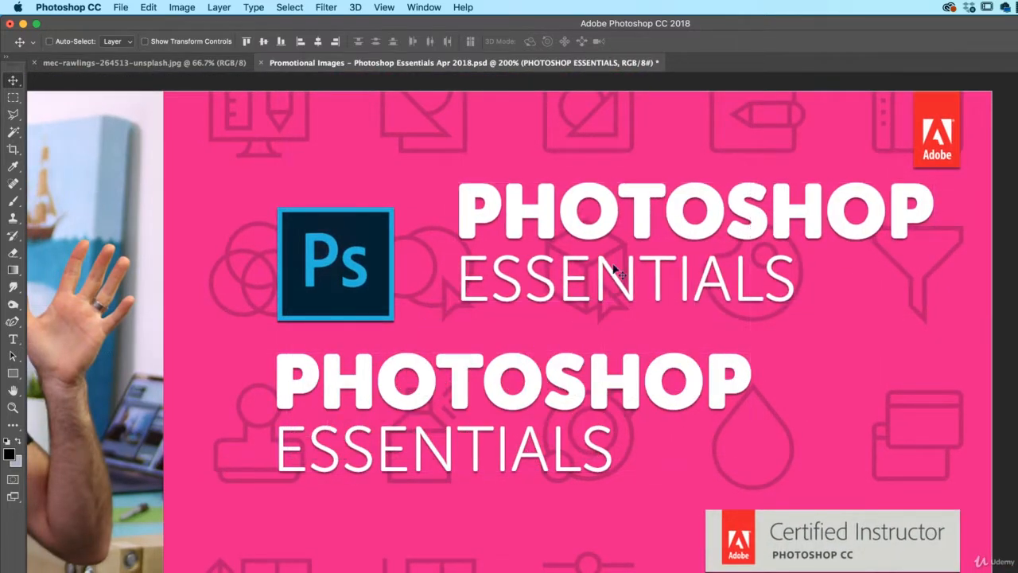
- Delete the word ESSENTIALS from the duplicated text and move the remaining PHOTOSHOP beside the Ps logo
key("t")
double_click(568, 275)
key("BackSpace")
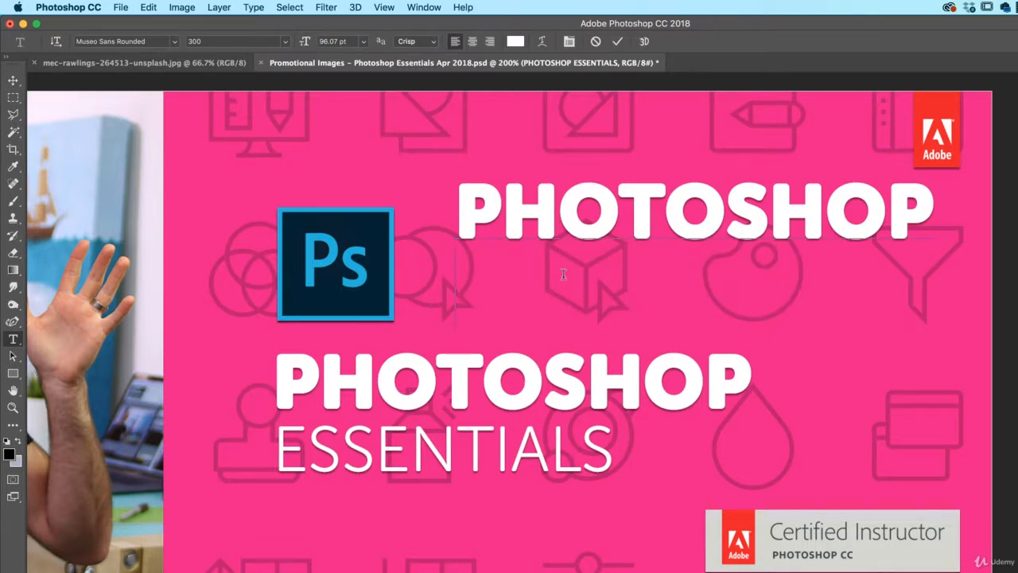
left_click(14, 81)
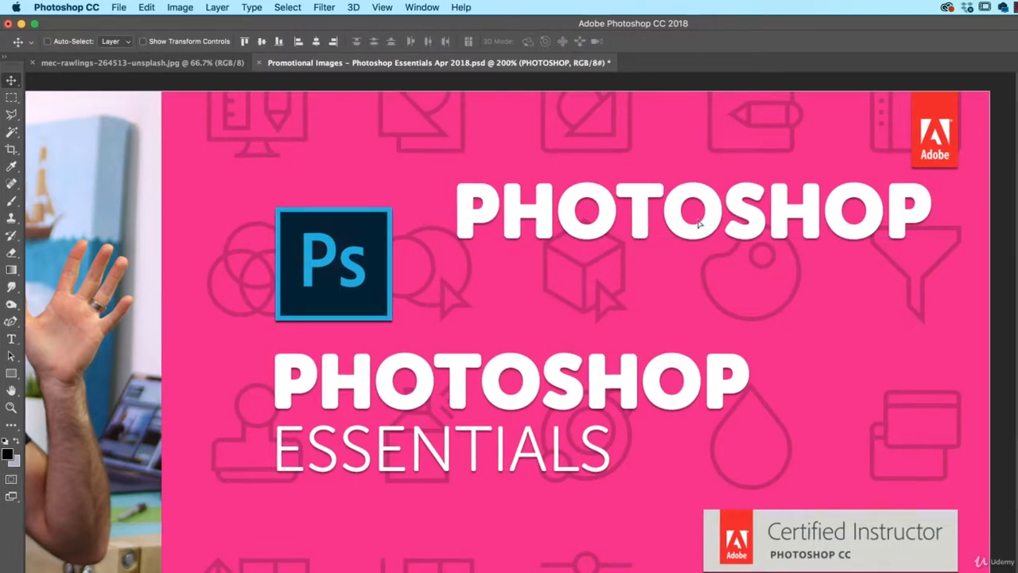
left_click_drag(729, 220, 688, 247)
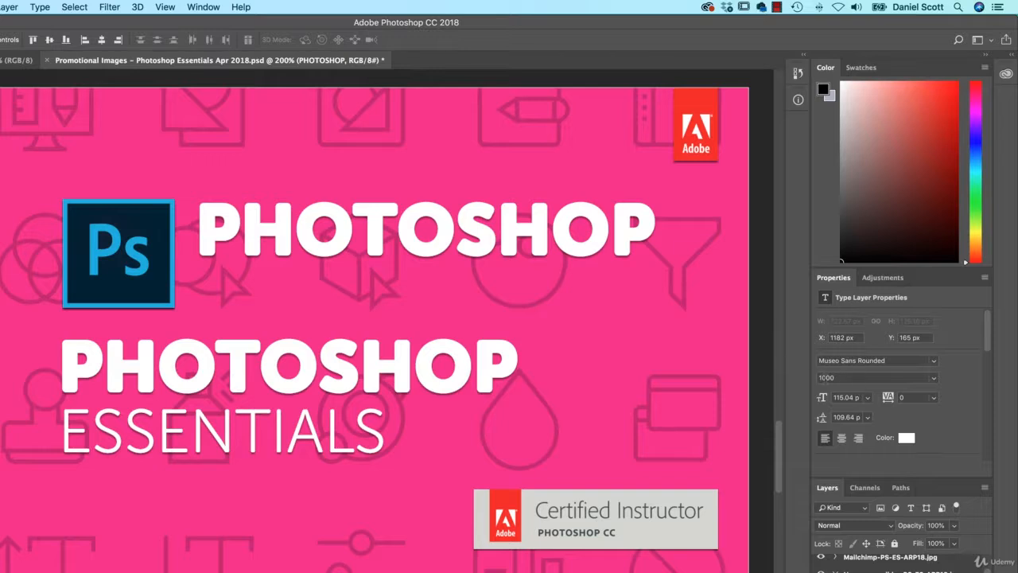